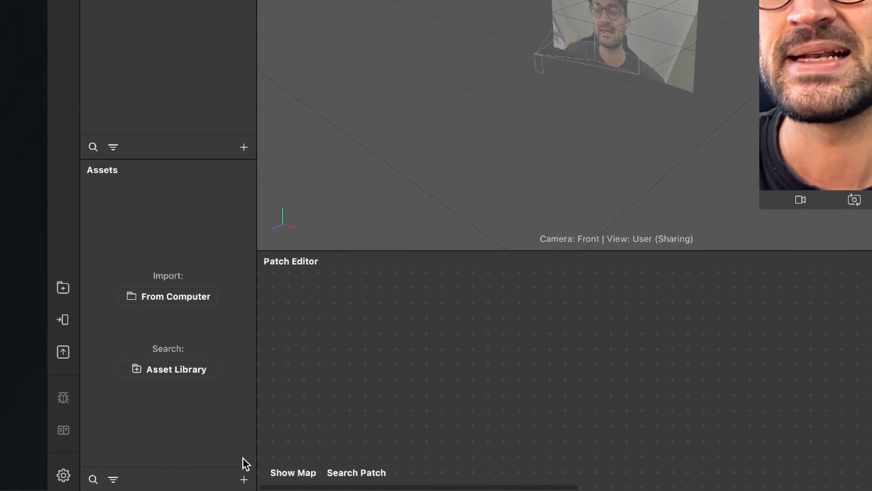
Step: Import LUT.png from the ASSETS folder as a Color LUT asset
left_click(244, 479)
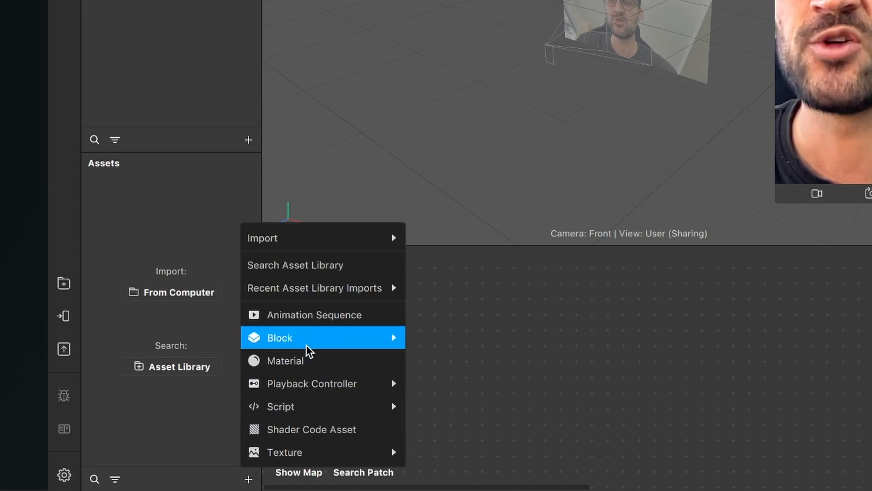
mouse_move(330, 241)
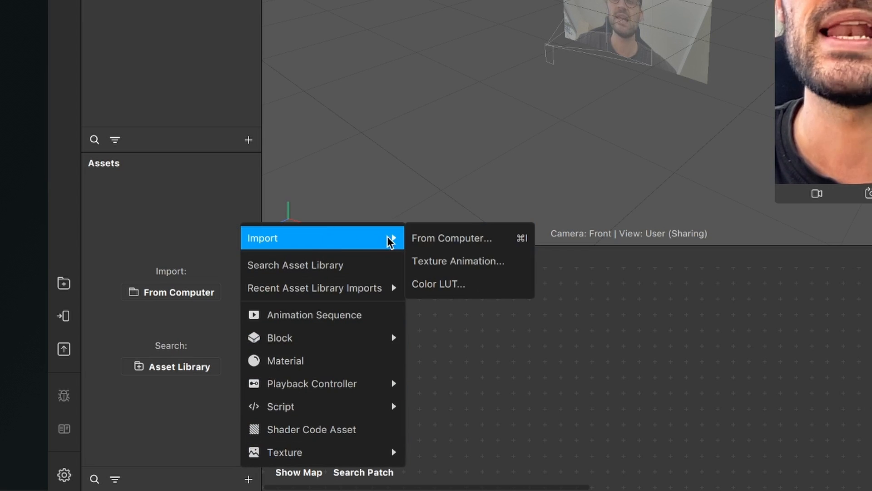
left_click(459, 285)
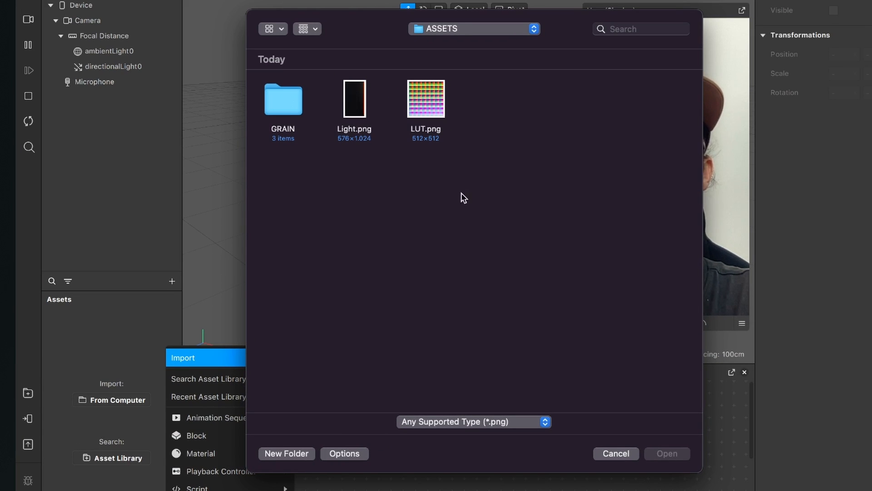
left_click(436, 108)
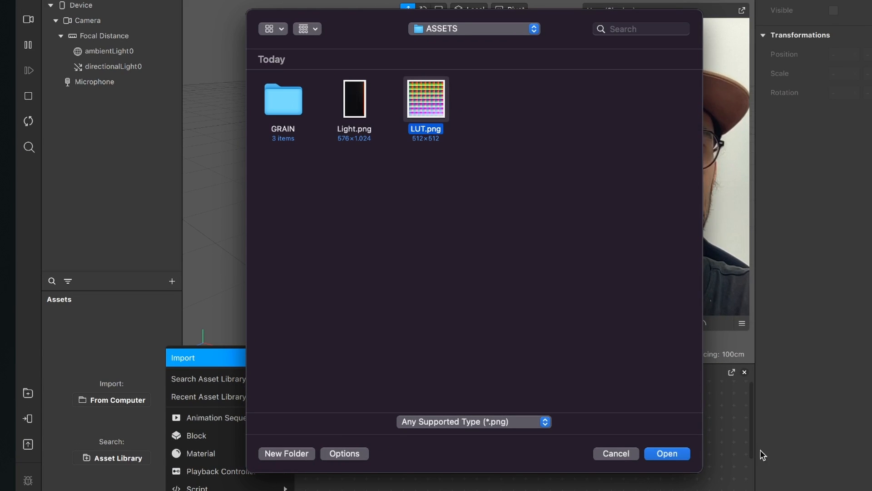
left_click(667, 453)
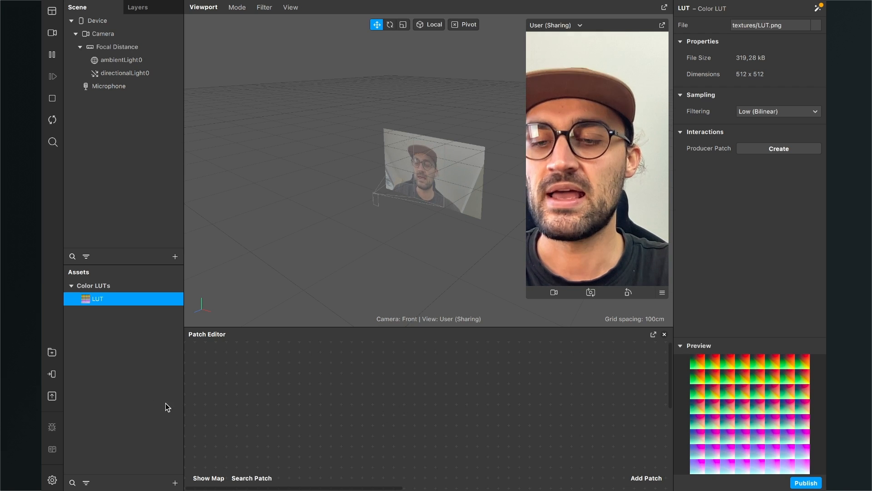
Step: Import the Light.png texture from the ASSETS folder on the computer
left_click(175, 482)
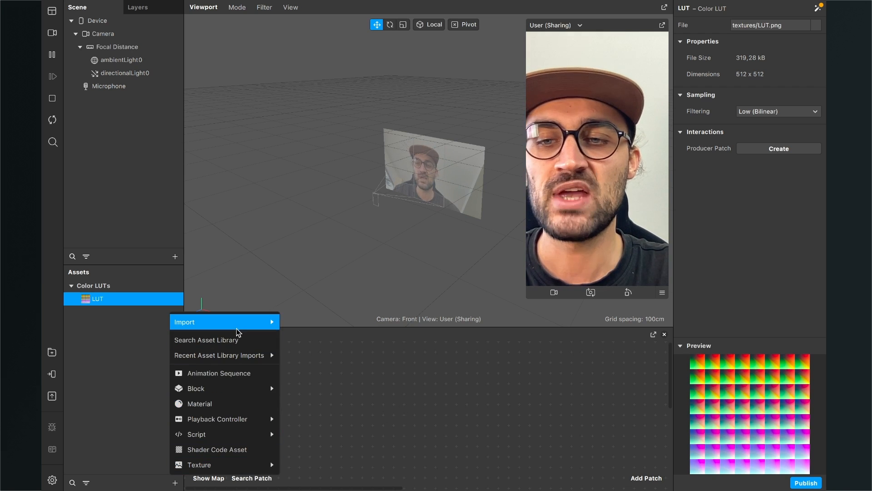
mouse_move(236, 327)
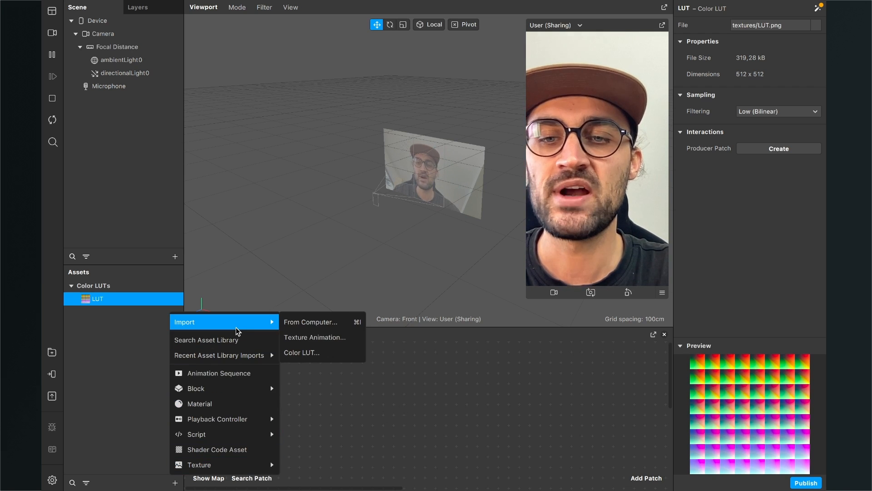
left_click(299, 323)
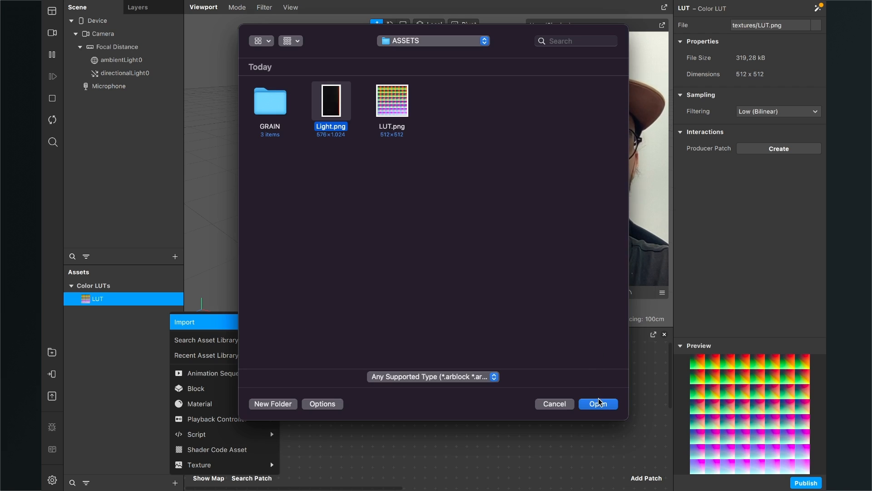
left_click(599, 402)
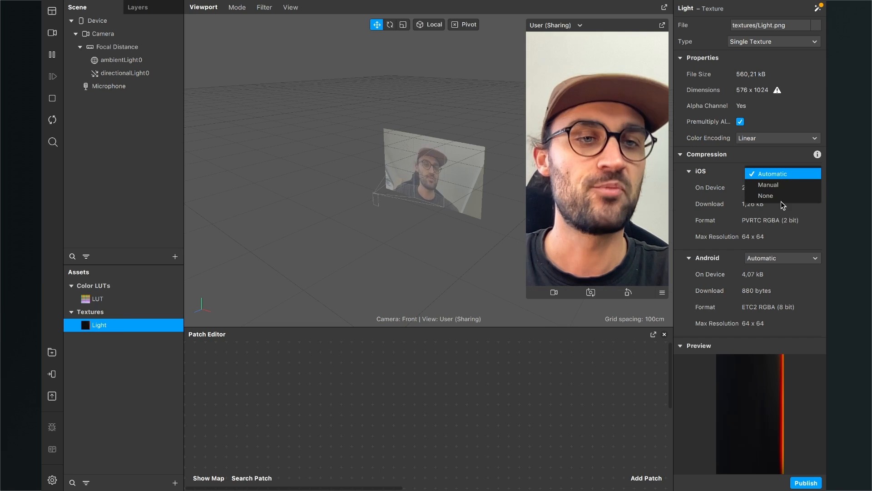
Step: Set the Light texture's compression to None for iOS, Android and Older Android
left_click(778, 195)
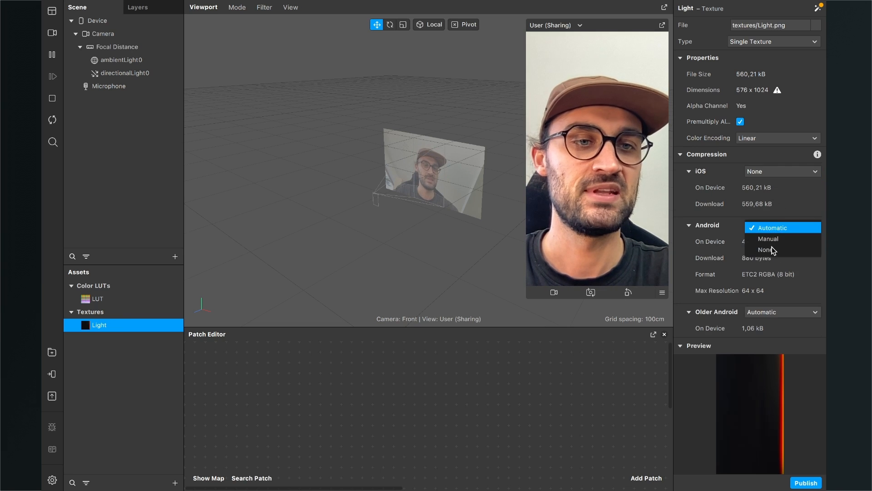
left_click(766, 250)
left_click(770, 303)
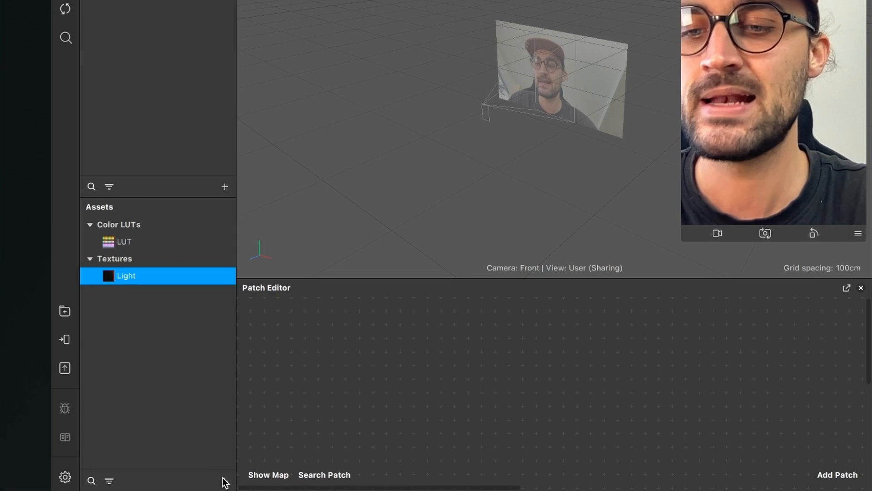
Step: Create an animation sequence and give it a new texture made of Grain1.jpg, Grain2.jpg and Grain3.jpg from the GRAIN folder
left_click(175, 482)
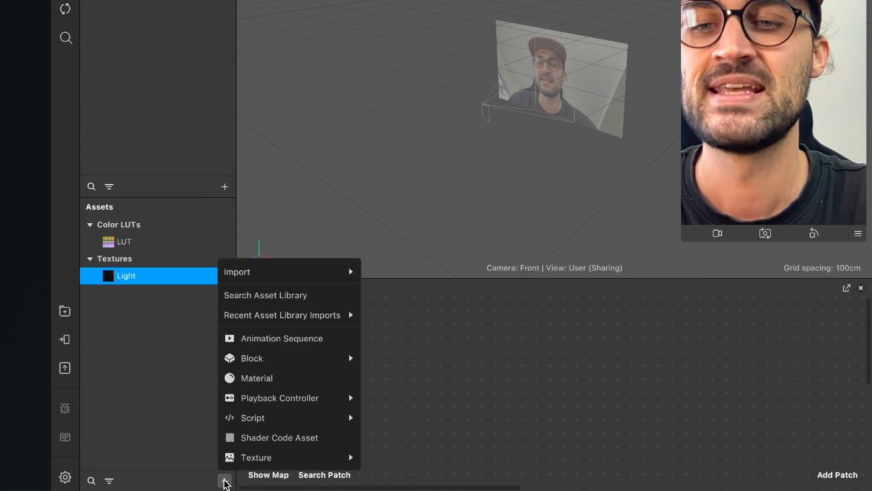
left_click(298, 339)
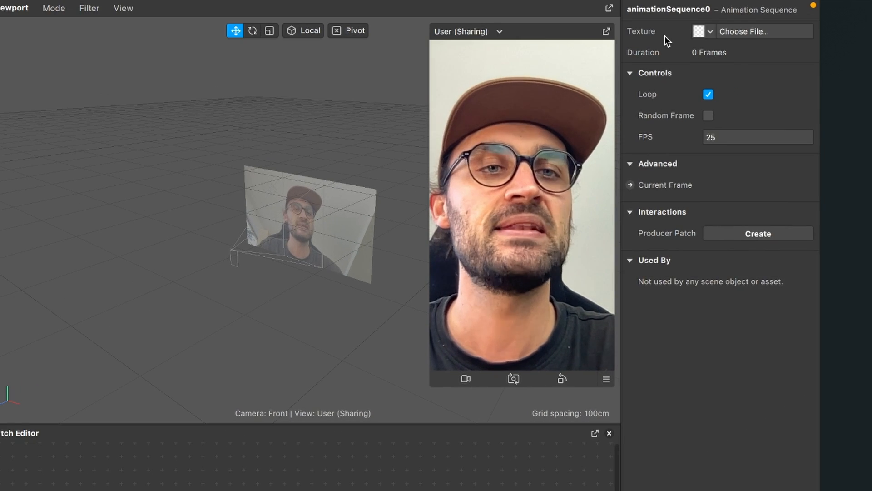
left_click(710, 31)
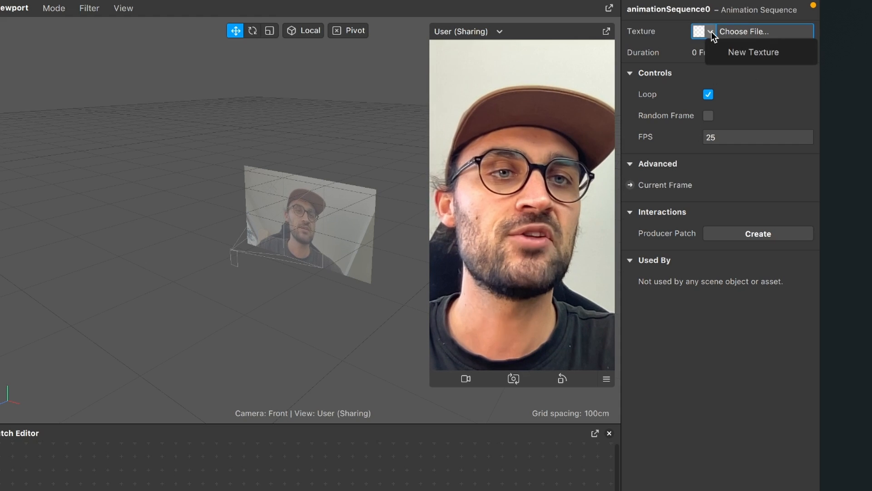
left_click(727, 50)
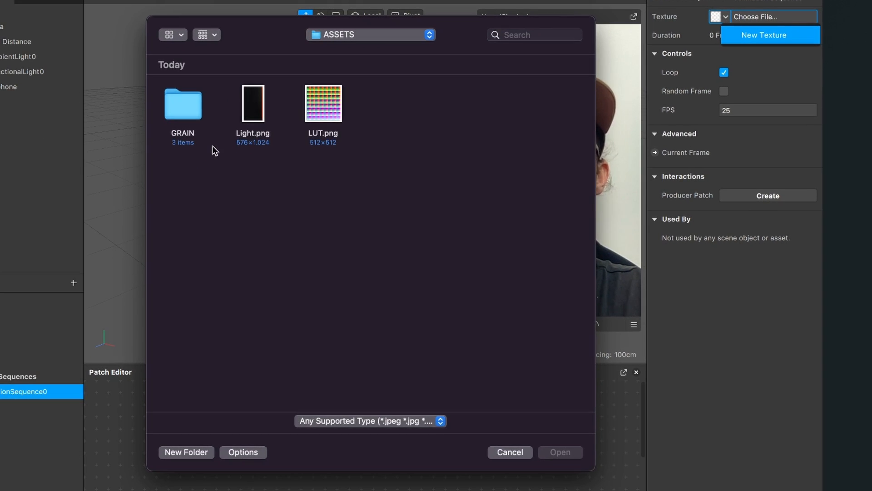
double_click(190, 110)
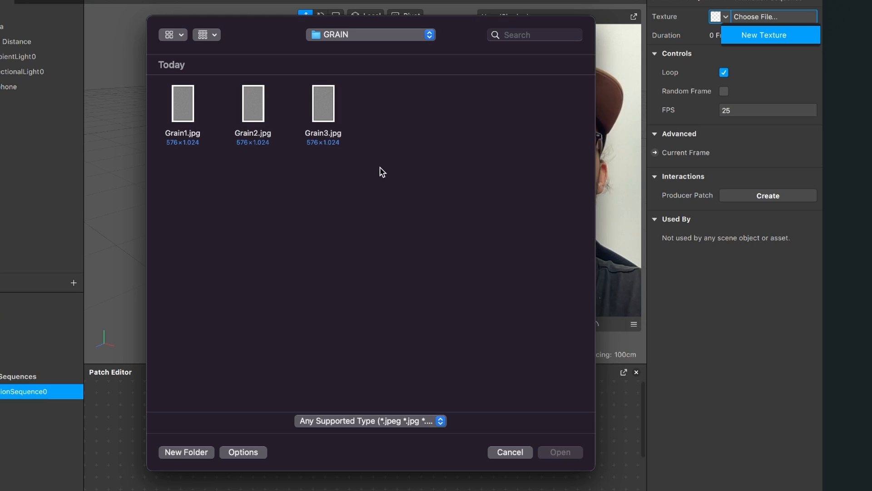
left_click_drag(369, 173, 182, 97)
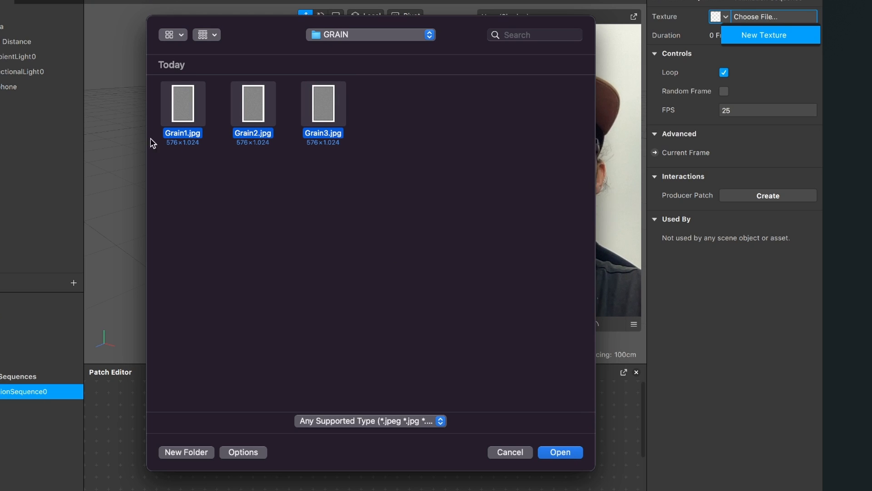
left_click(572, 452)
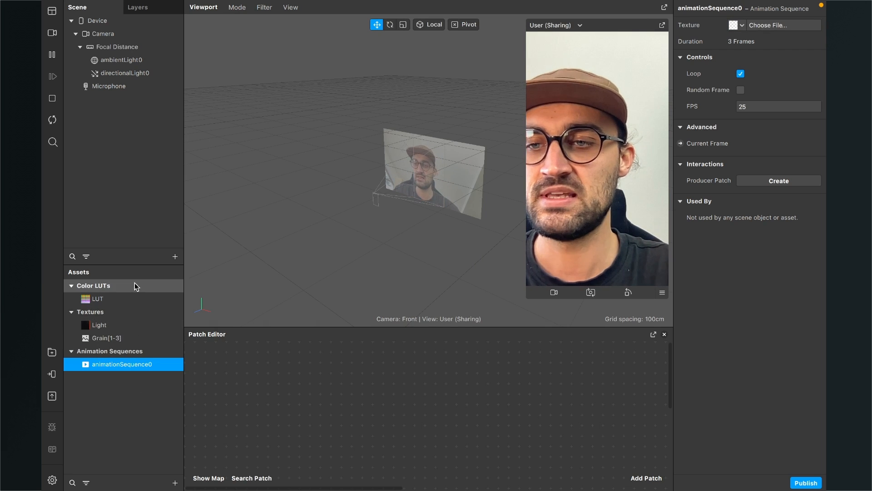
Step: Set the Grain[1-3] texture sequence's compression to None for iOS, Android and Older Android
left_click(104, 338)
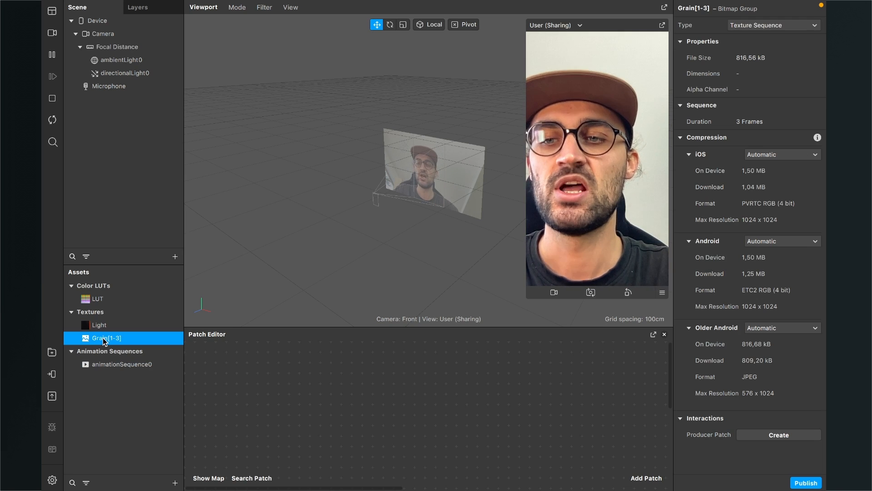
left_click(781, 156)
left_click(778, 180)
left_click(778, 209)
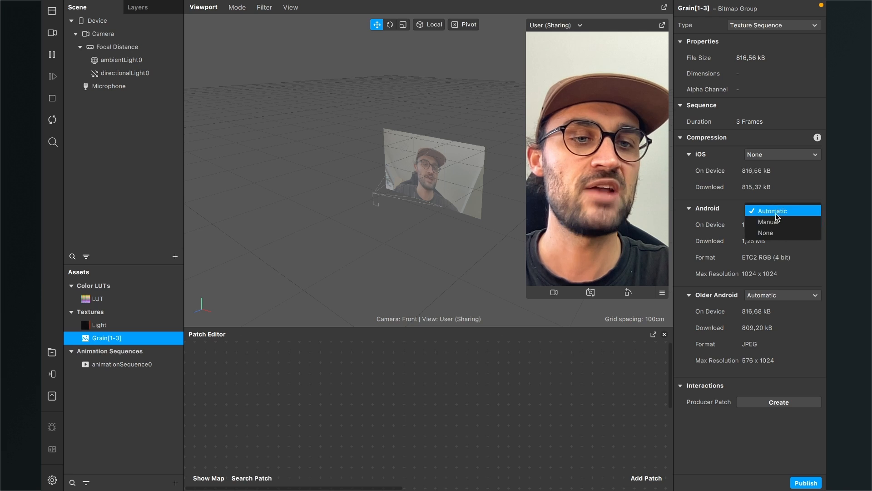
left_click(774, 233)
left_click(774, 263)
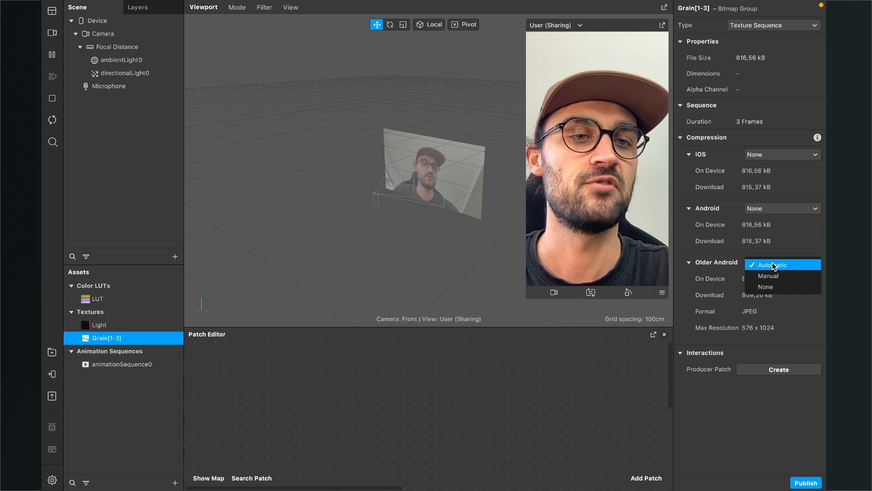
left_click(768, 288)
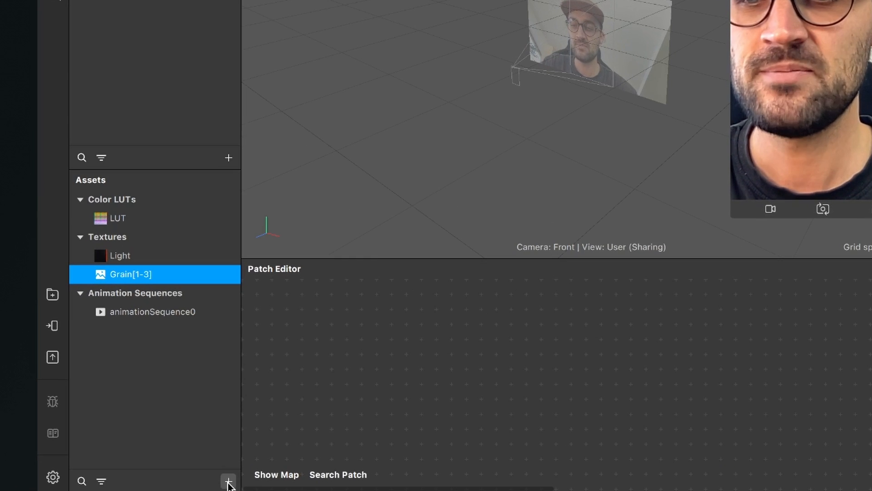
Step: Create a new material and name it LUT
left_click(228, 482)
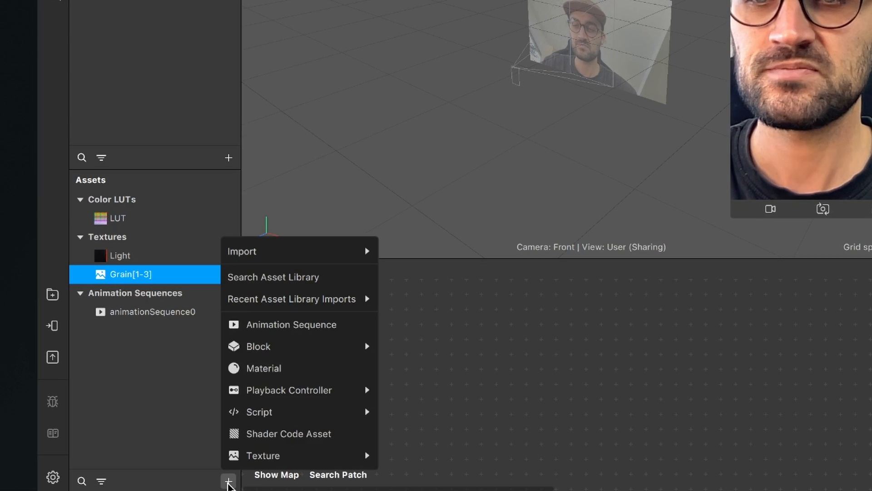
left_click(261, 376)
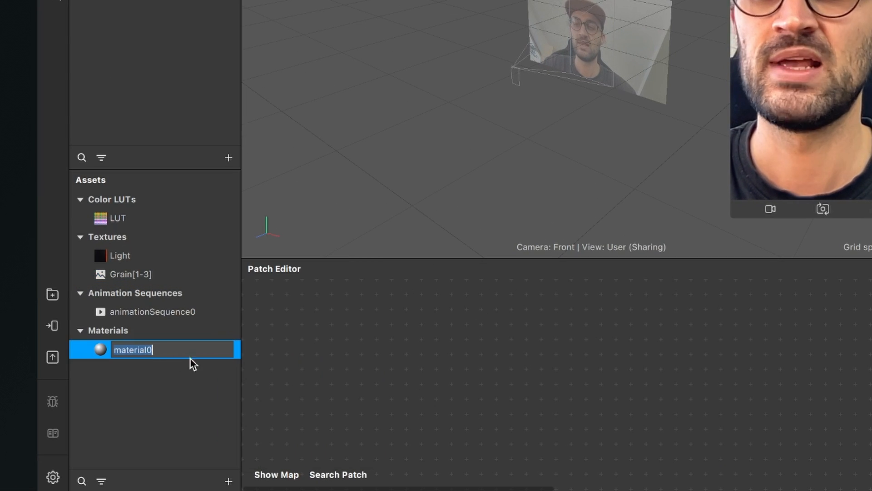
type("LUT")
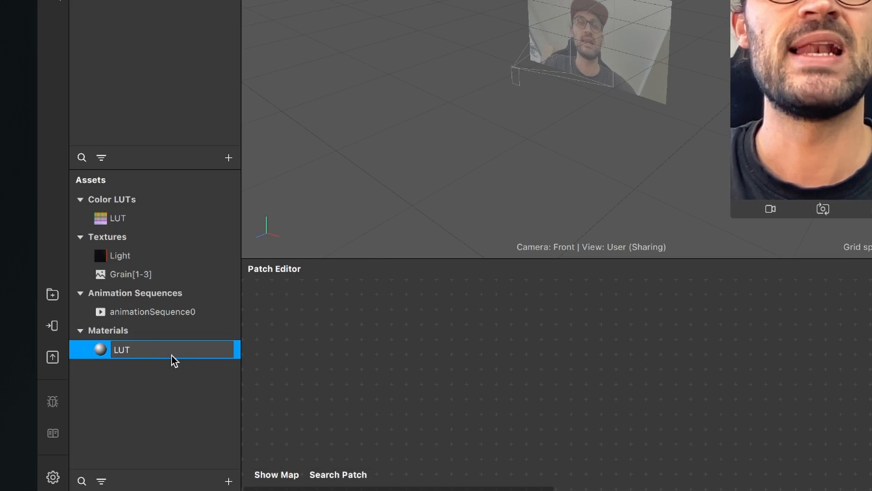
key("Return")
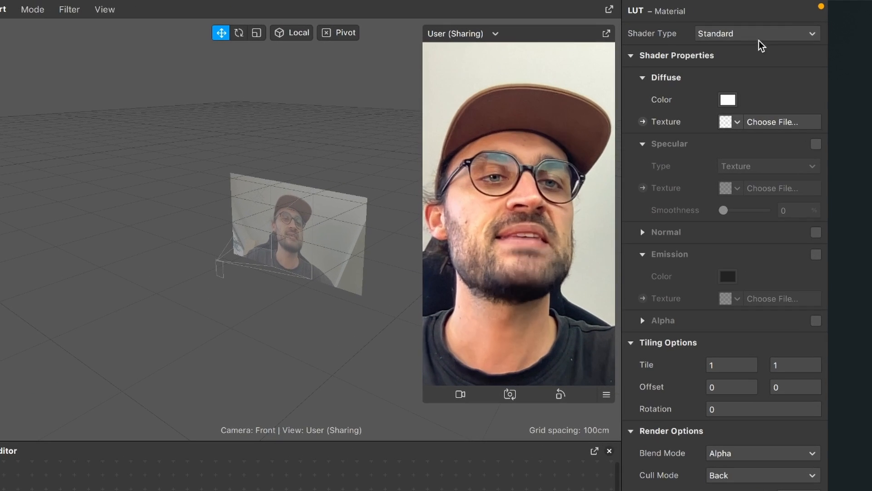
Step: Set the LUT material's shader type to Flat and create a patch for its diffuse texture, placed with free space before it
left_click(760, 39)
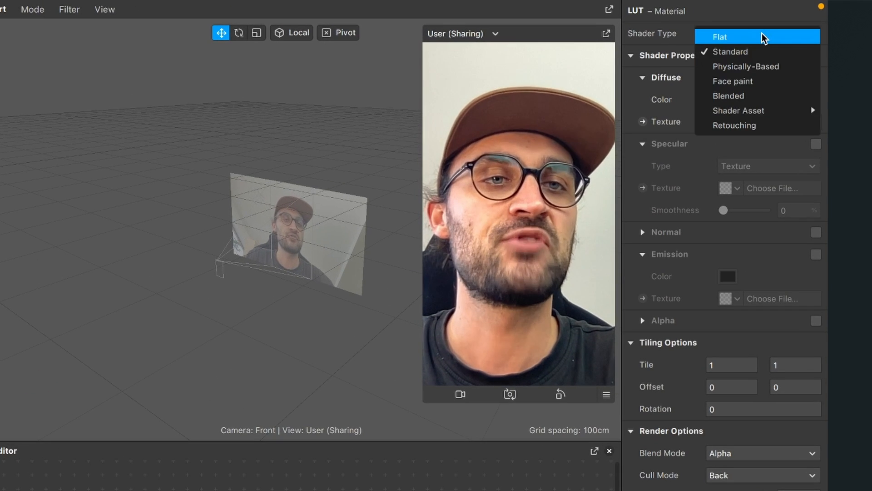
left_click(761, 38)
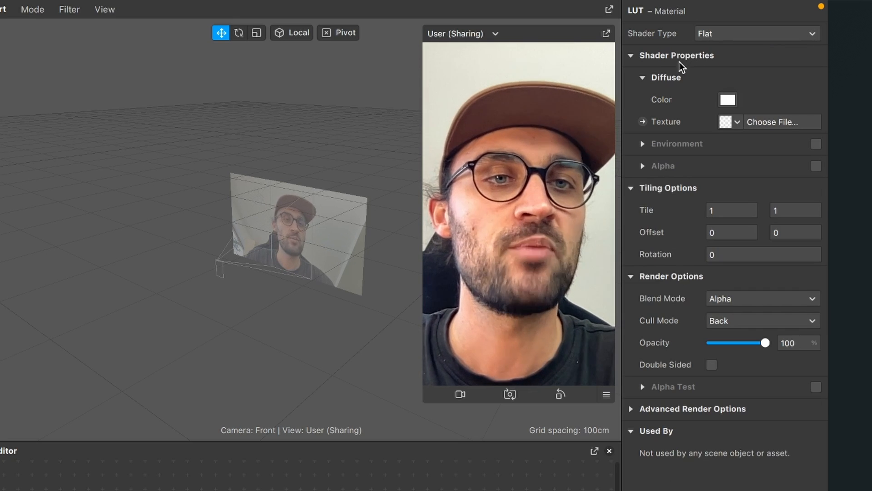
left_click(642, 121)
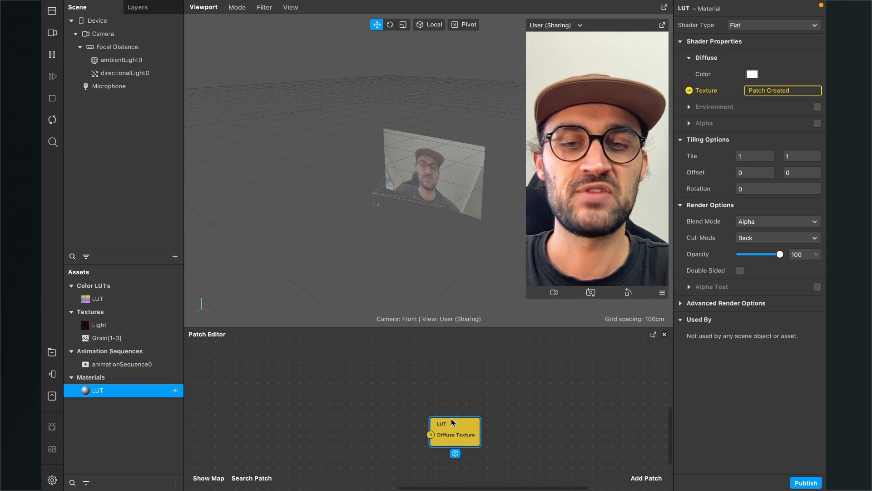
left_click_drag(421, 452, 543, 427)
left_click_drag(563, 397, 591, 393)
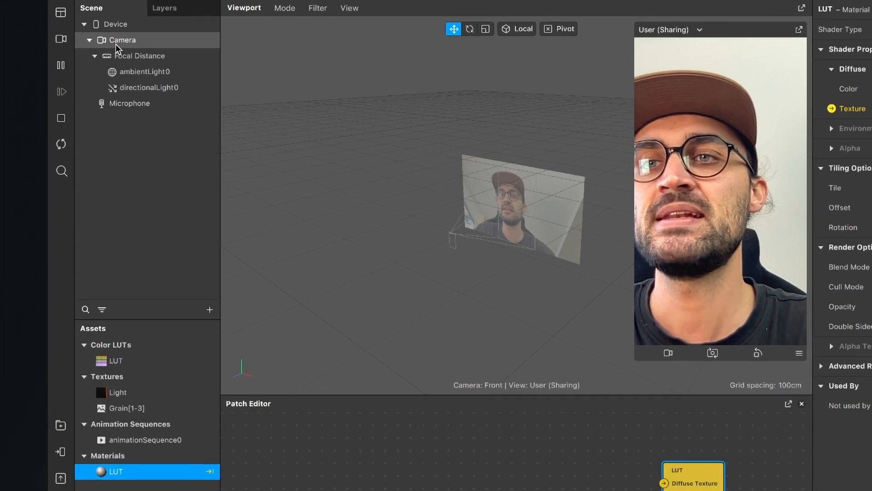
Step: Extract the camera's texture and add both the camera texture and the LUT color LUT to the Patch Editor
left_click(117, 41)
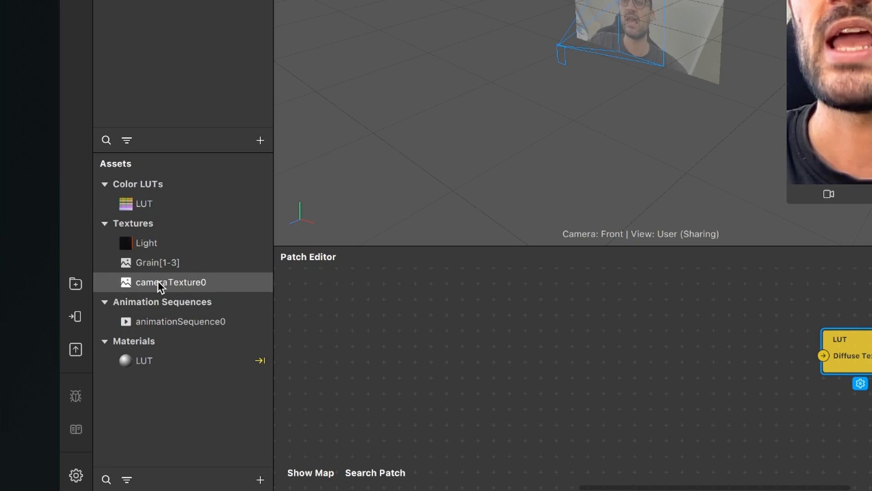
left_click_drag(159, 281, 358, 307)
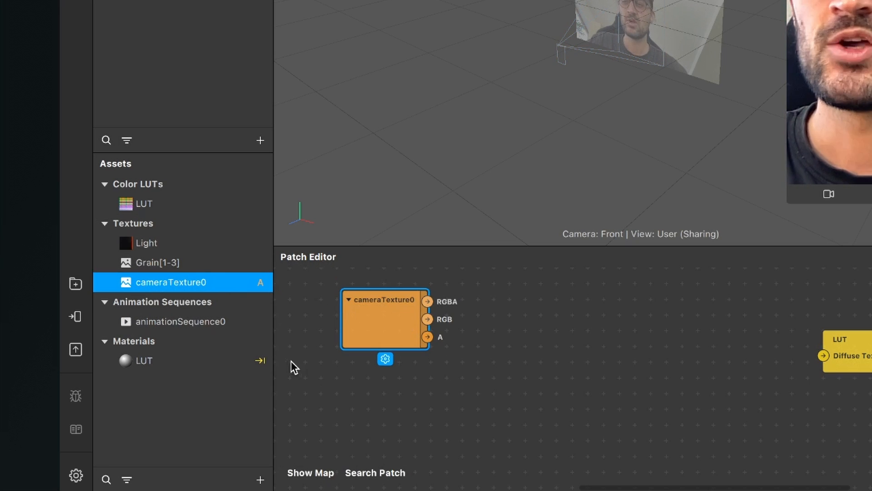
left_click(150, 208)
left_click_drag(149, 204, 538, 411)
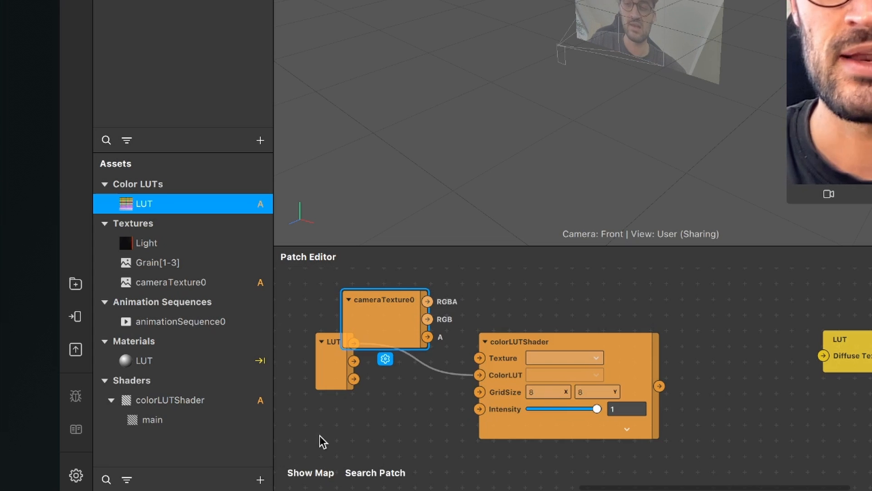
left_click(260, 479)
mouse_move(329, 245)
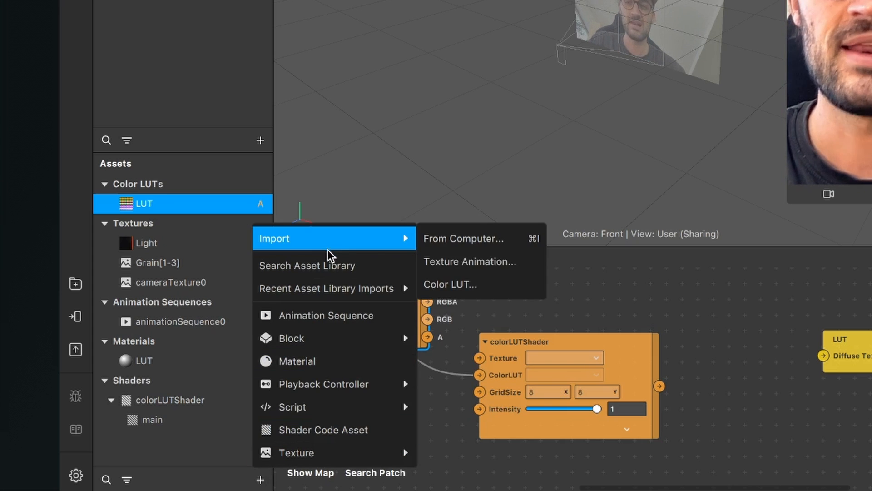
left_click(639, 313)
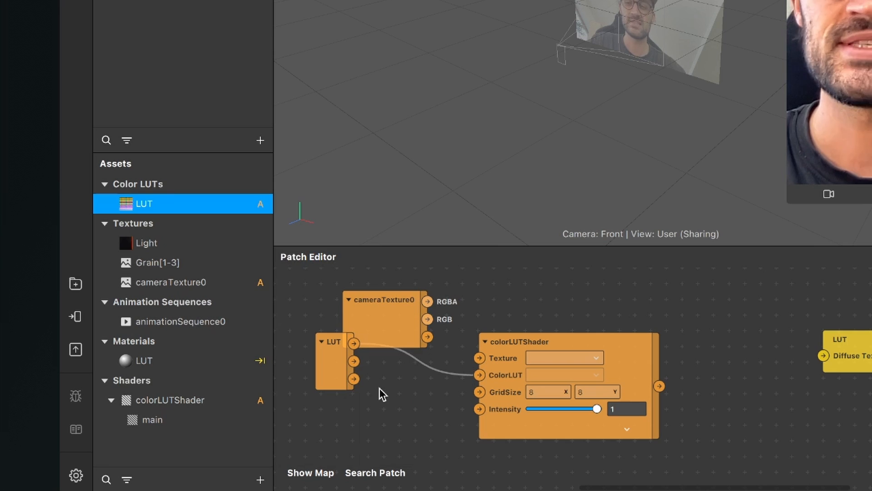
Step: Spread out the patches, then connect cameraTexture0's RGBA output to colorLUTShader's Texture input and the shader's output to the LUT Diffuse Texture patch
left_click_drag(335, 378, 369, 431)
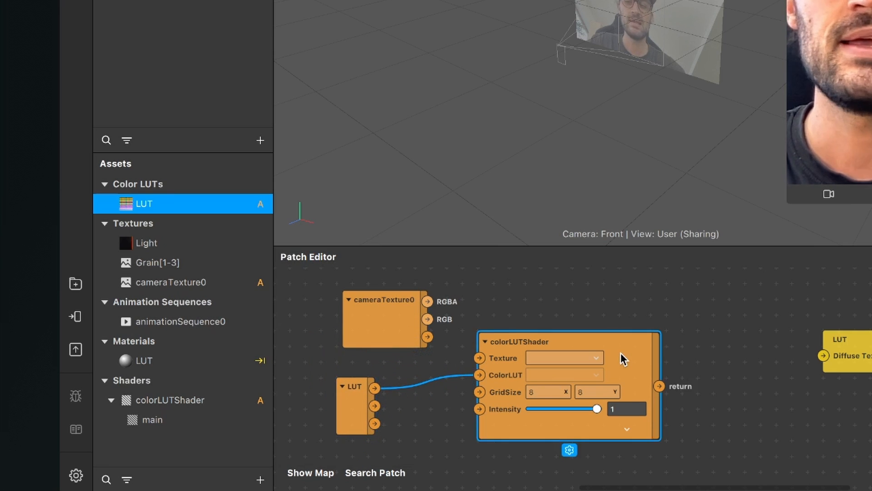
left_click_drag(620, 352, 690, 315)
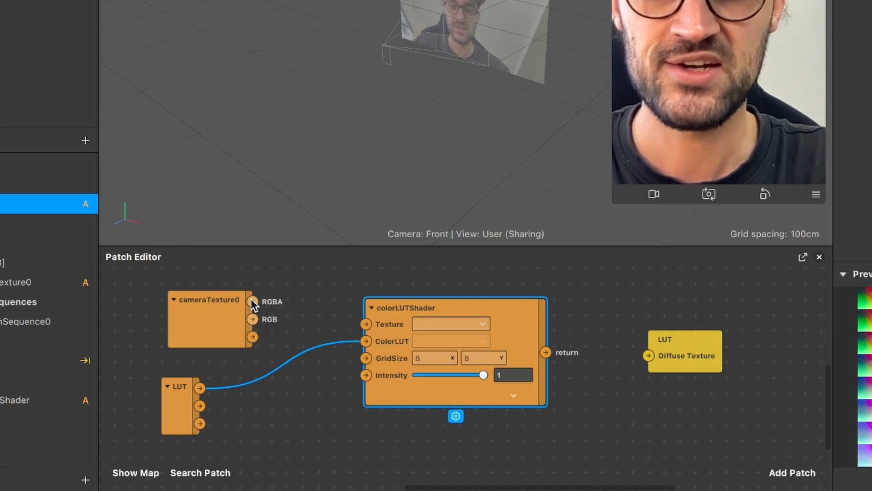
left_click_drag(252, 298, 365, 324)
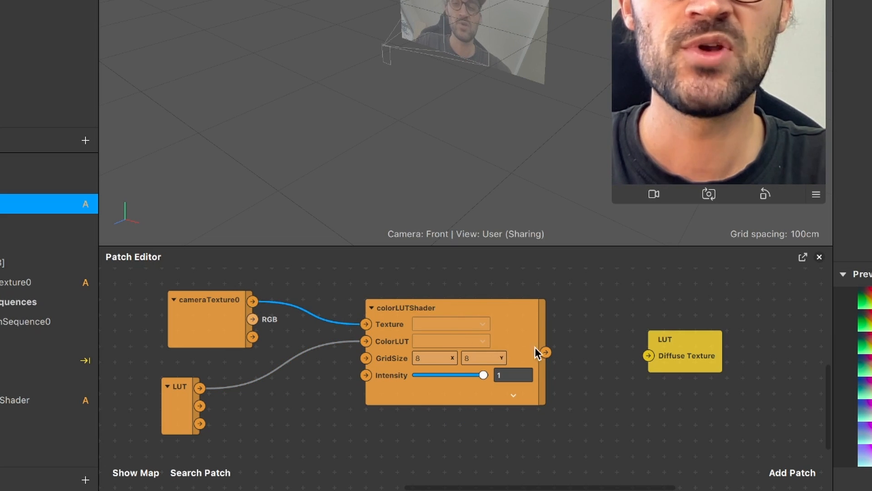
left_click_drag(545, 352, 647, 355)
left_click(692, 357)
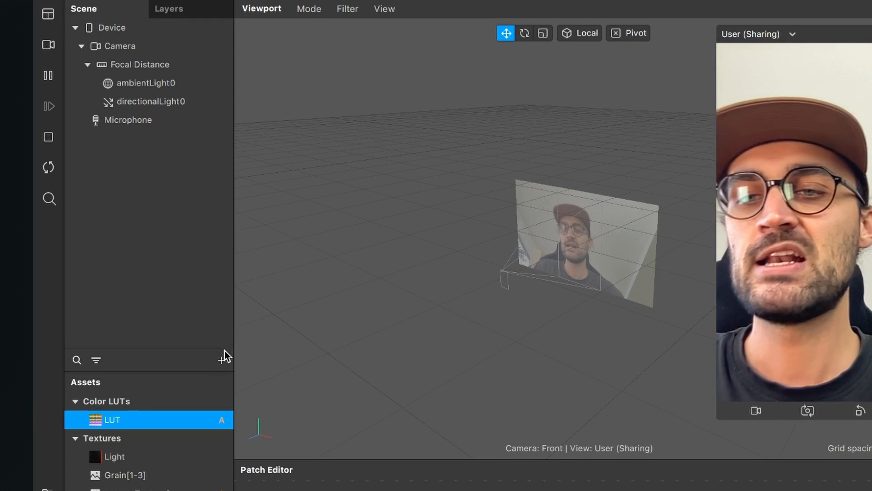
Step: Insert a rectangle into the scene and name it LUT
left_click(198, 308)
type("rec")
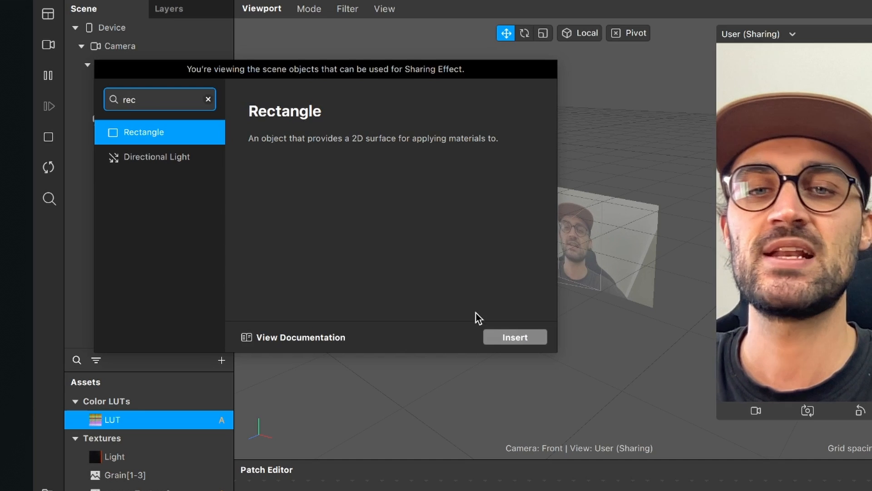
left_click(530, 337)
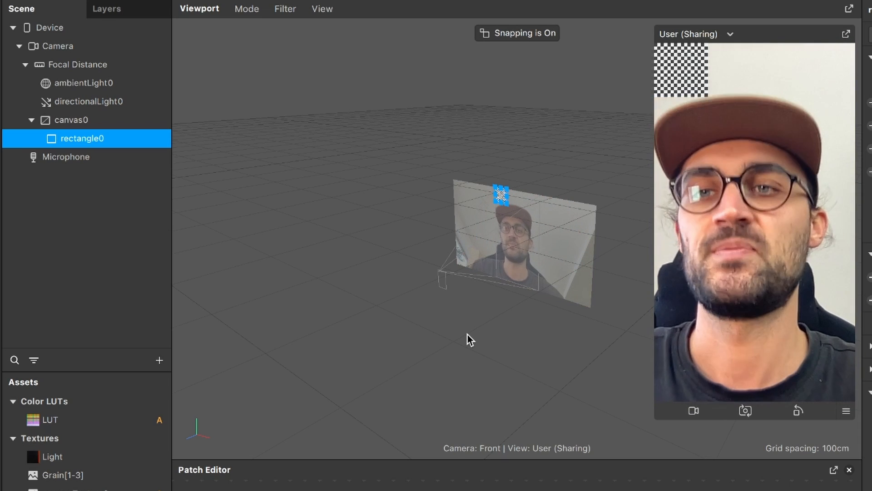
double_click(88, 137)
type("LUT")
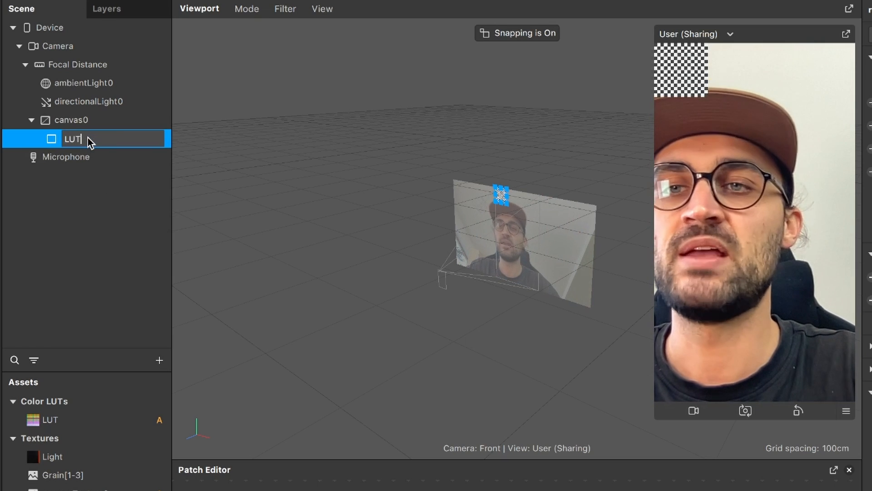
key("Return")
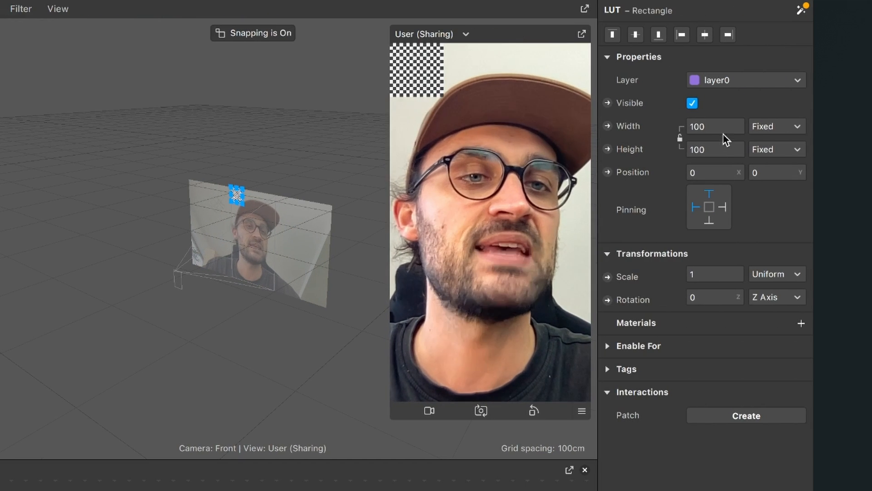
Step: Make the LUT rectangle fill the full width and height, and assign the LUT material to it
left_click(726, 127)
left_click(720, 148)
left_click(720, 149)
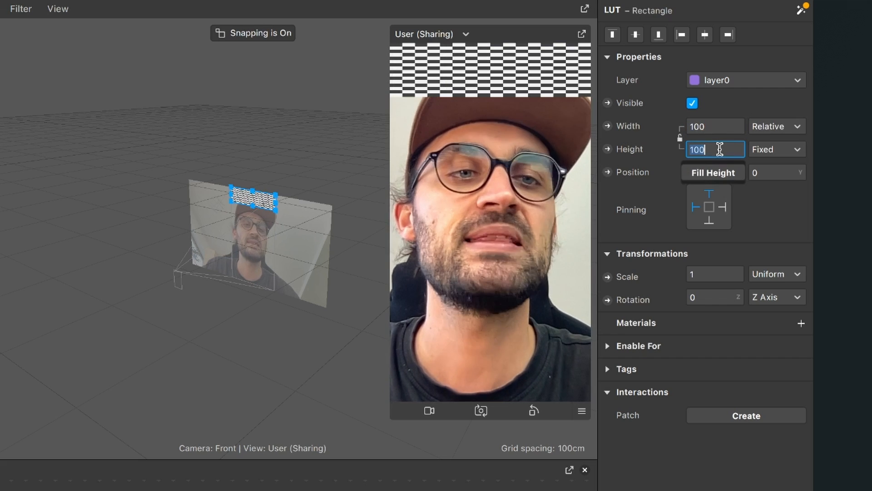
left_click(716, 171)
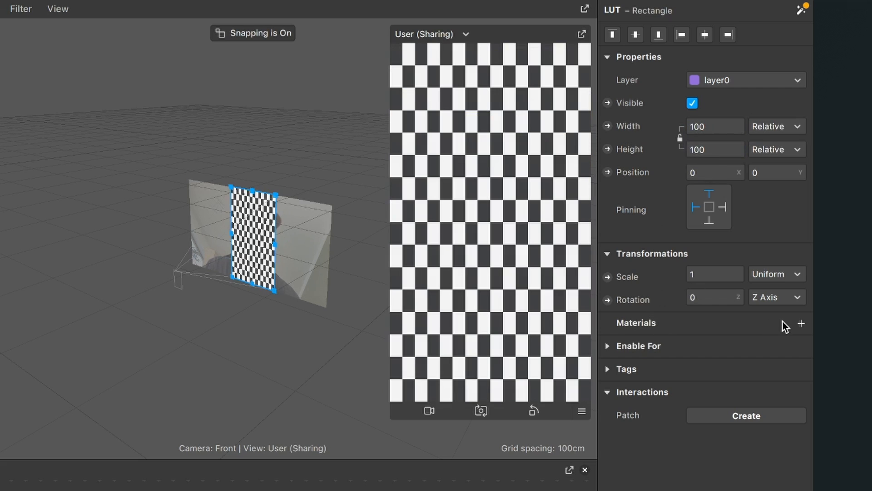
left_click(801, 323)
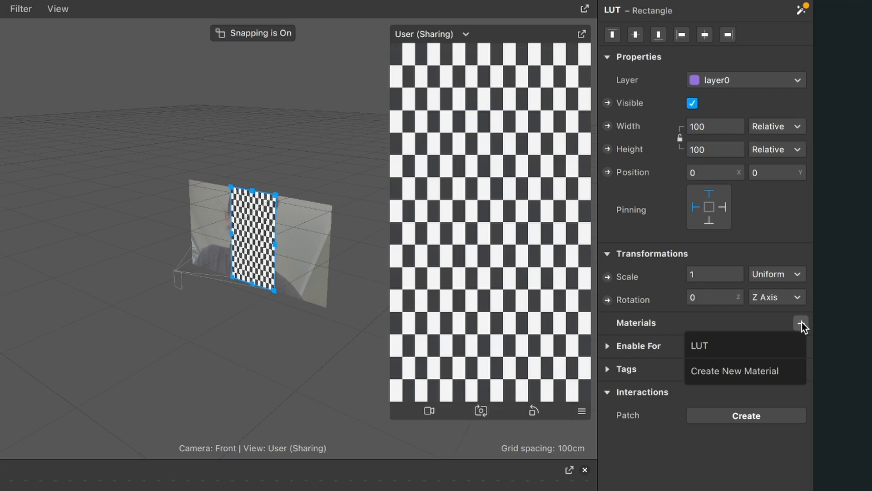
left_click(763, 344)
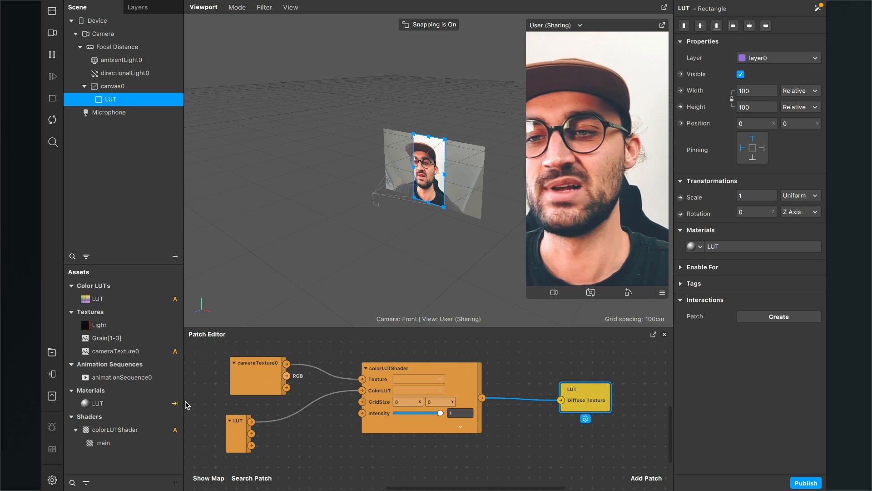
Step: Create a new material and name it Light
left_click(175, 483)
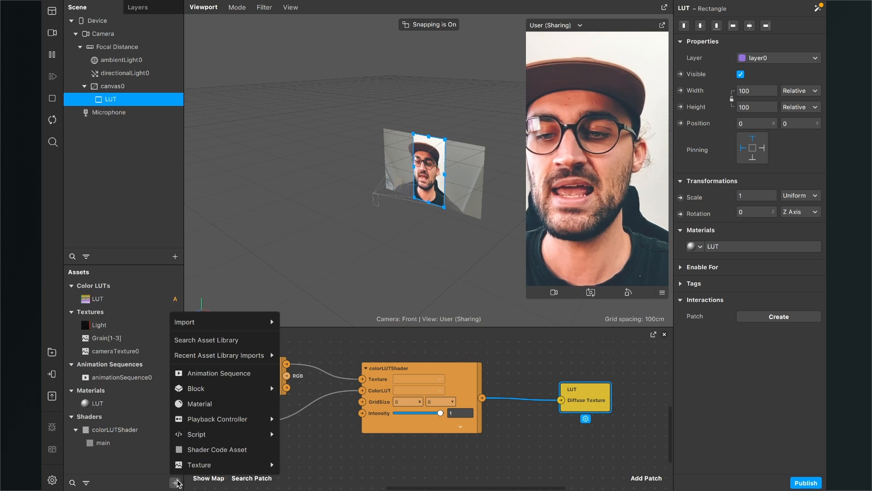
left_click(204, 404)
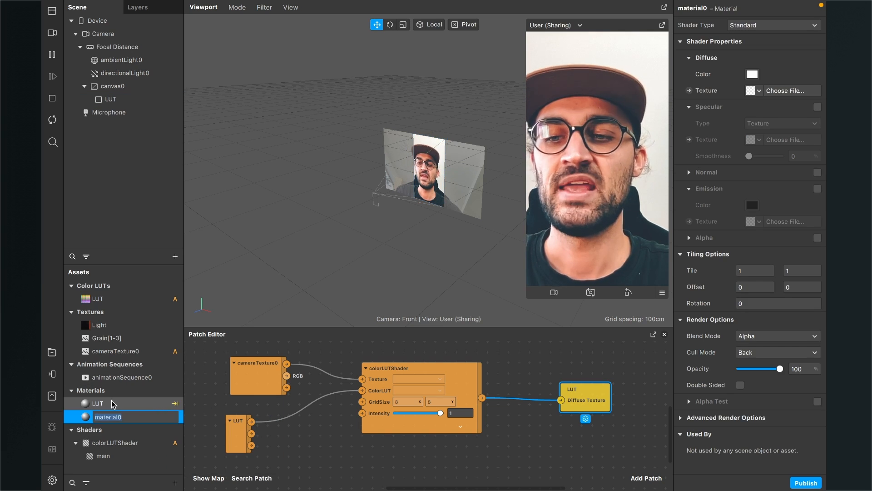
type("Light")
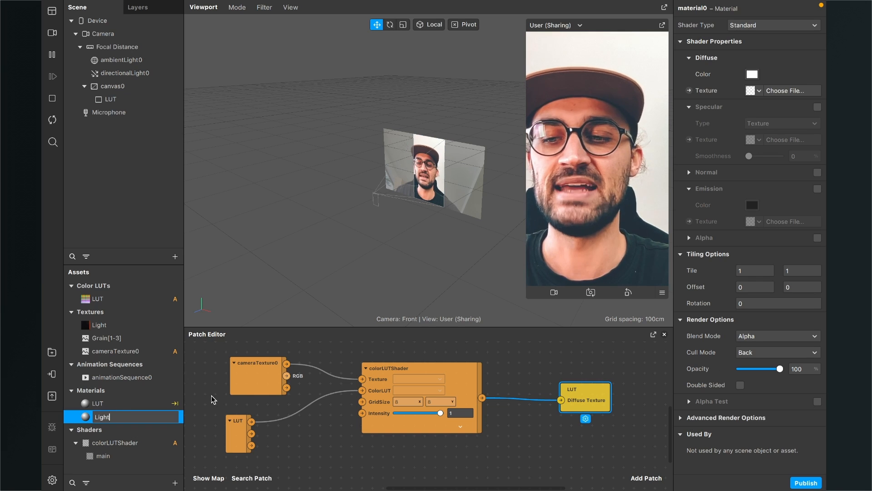
key("Return")
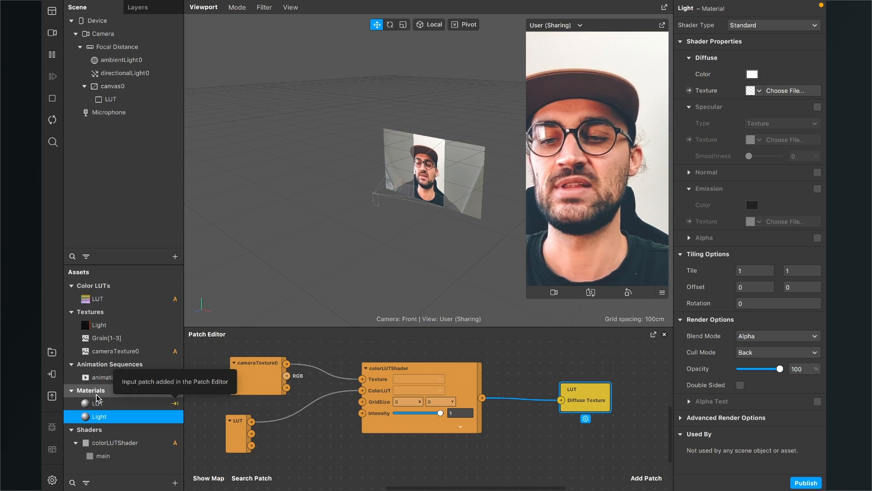
Step: Set the Light material's shader type to Flat and use the Light texture as its diffuse texture
left_click(785, 26)
left_click(782, 28)
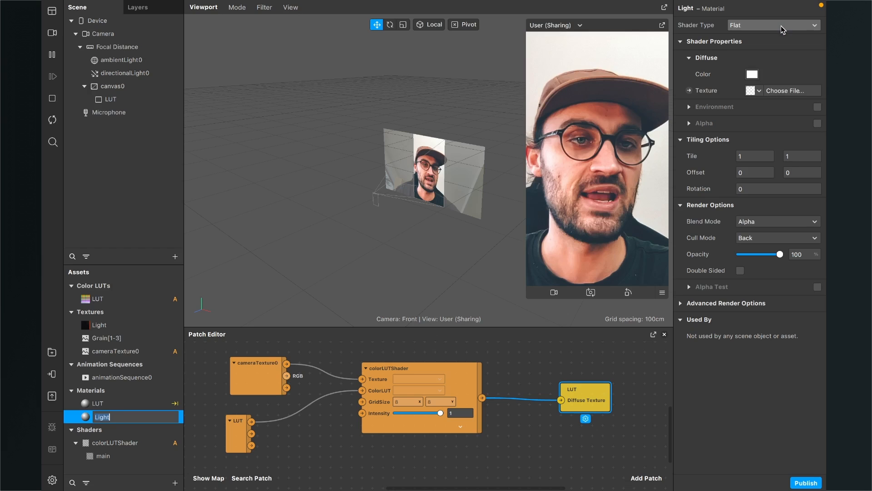
left_click(759, 89)
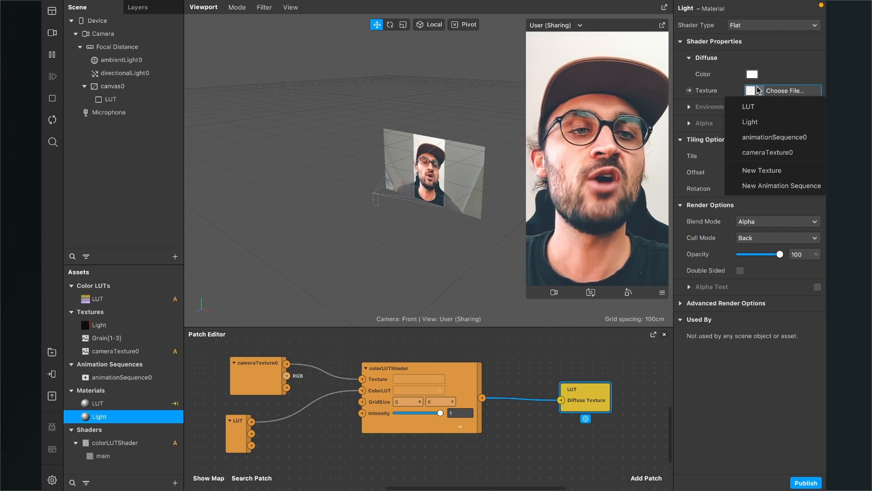
left_click(749, 121)
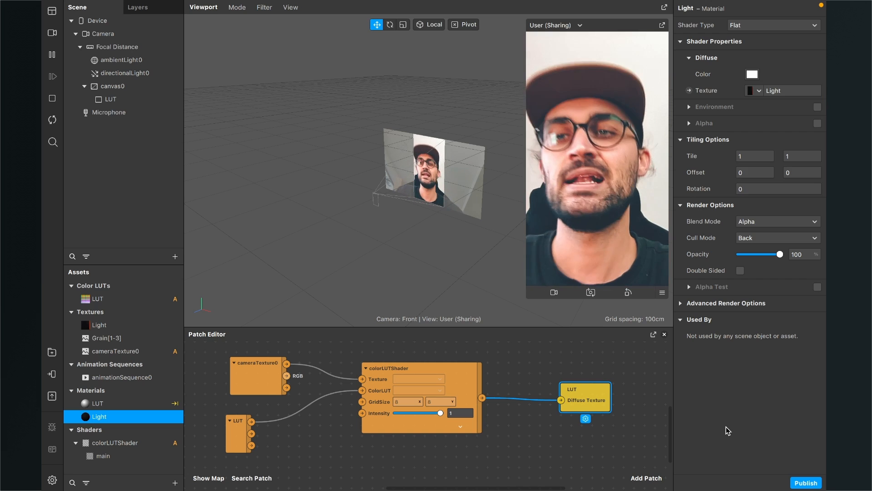
Step: Insert a second rectangle into the scene
left_click(175, 256)
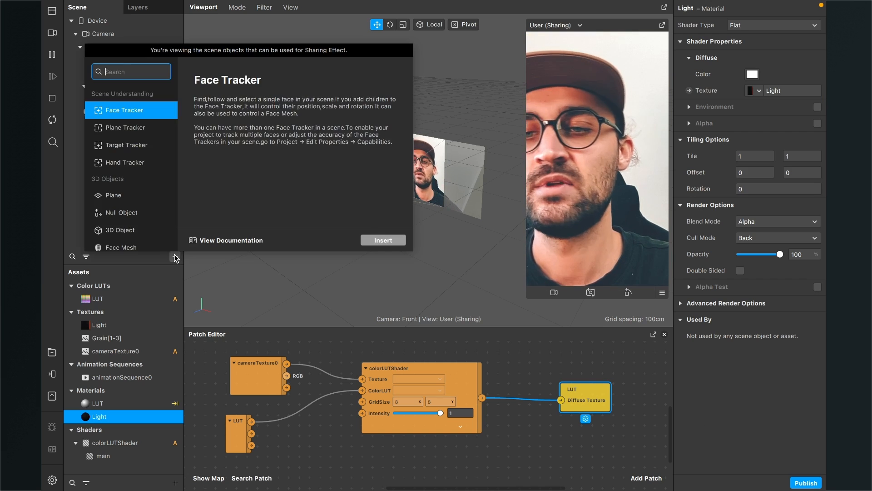
type("rec")
key("Return")
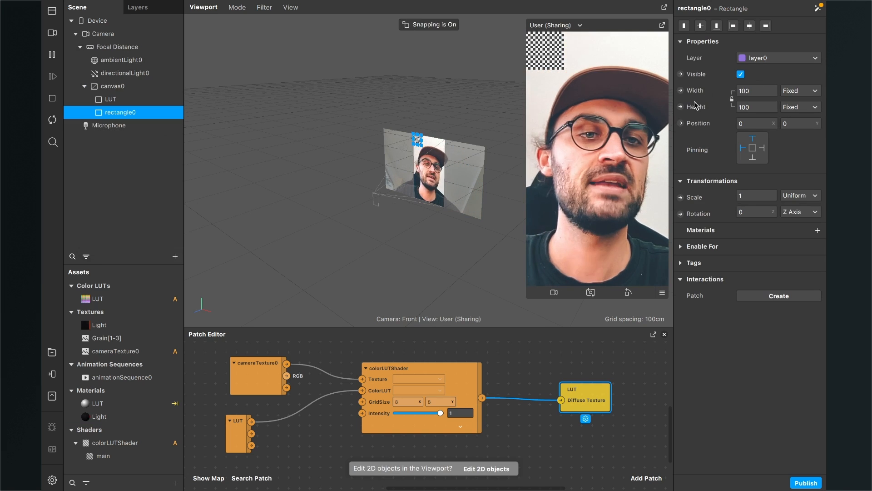
Step: Make the new rectangle fill the full width and height, and assign the Light material to it
left_click(762, 89)
left_click(762, 107)
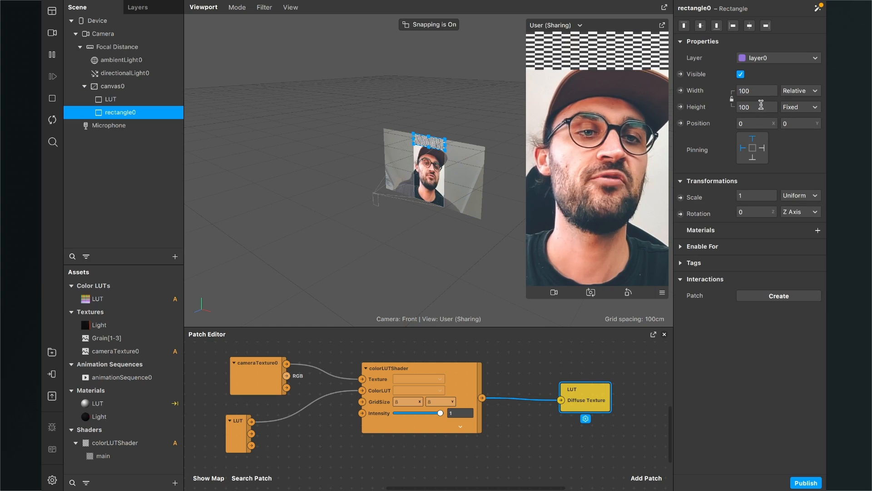
left_click(760, 107)
left_click(757, 123)
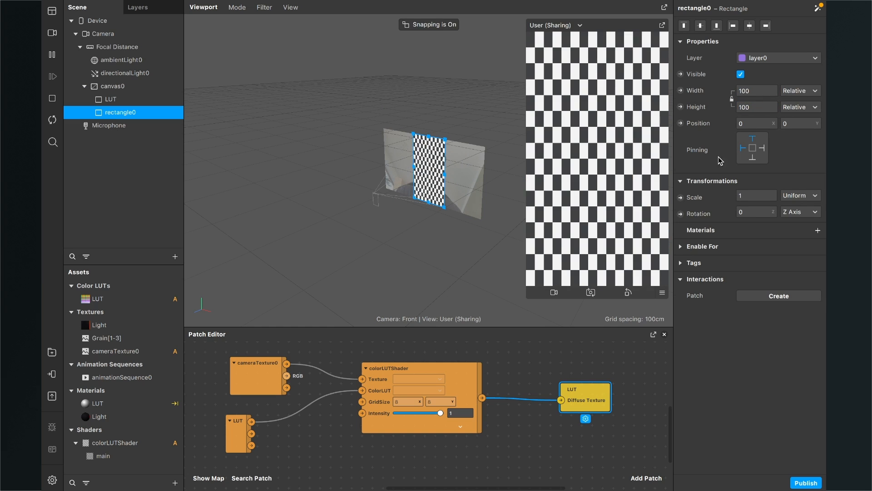
left_click(817, 230)
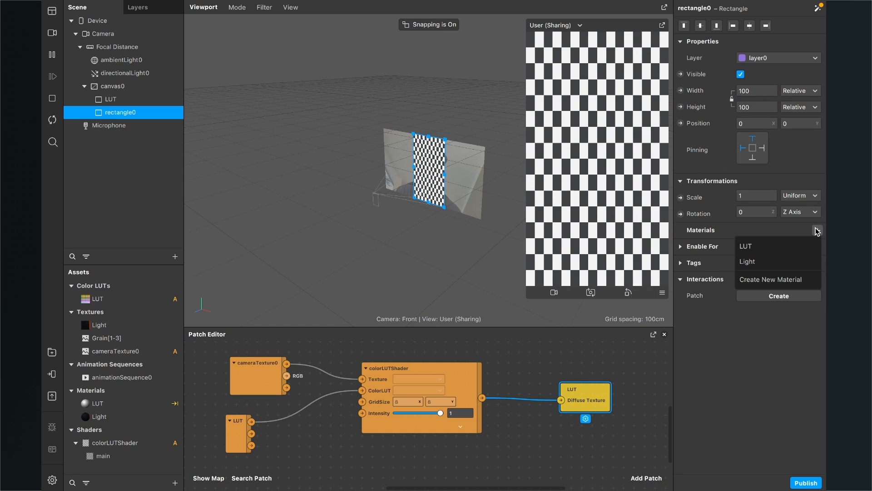
left_click(775, 263)
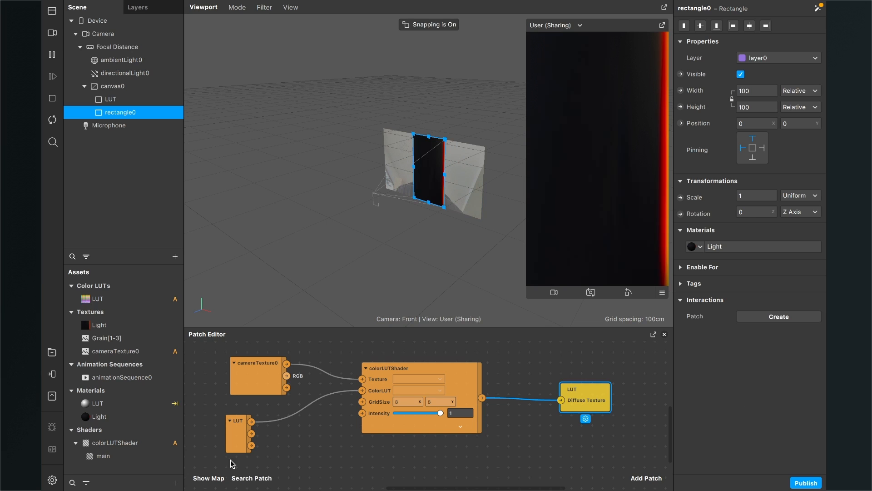
Step: Try the Add and Screen blend modes on the Light material to compare them
double_click(136, 417)
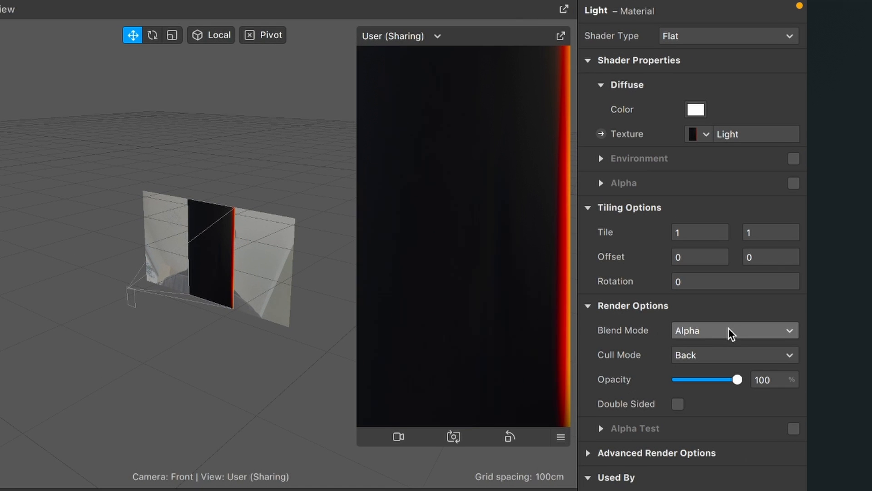
left_click(733, 330)
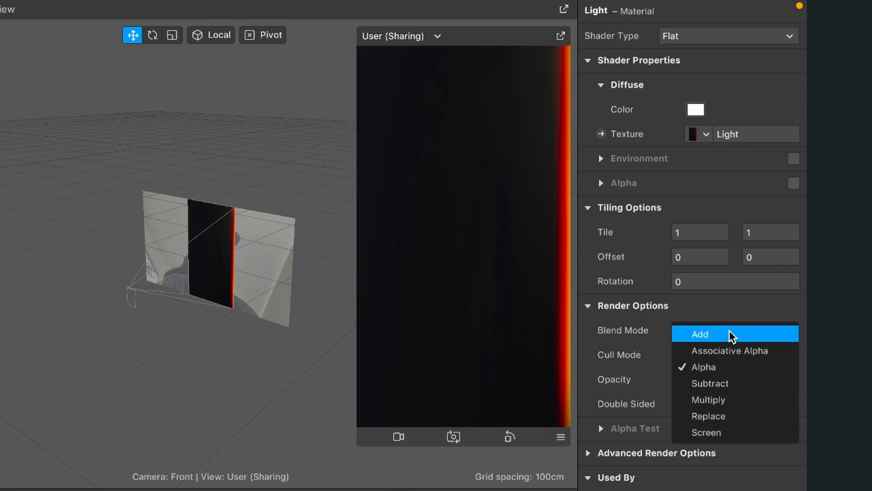
left_click(732, 336)
left_click(730, 335)
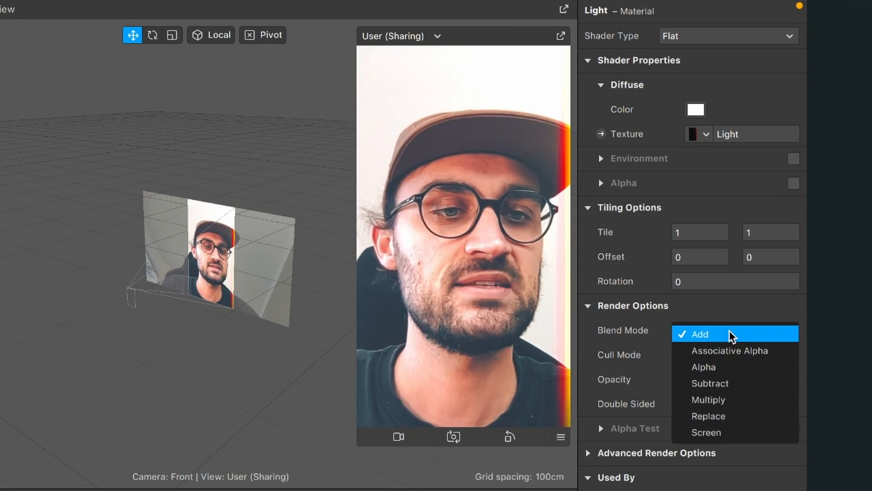
left_click(719, 432)
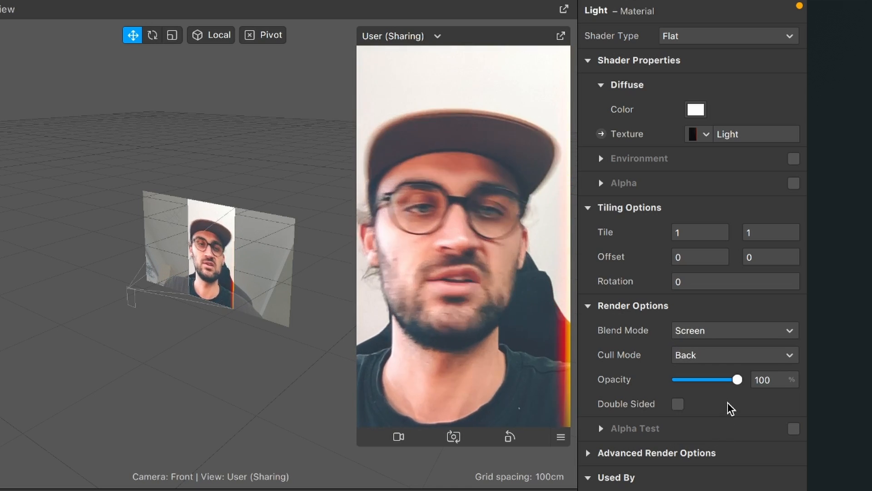
left_click(736, 335)
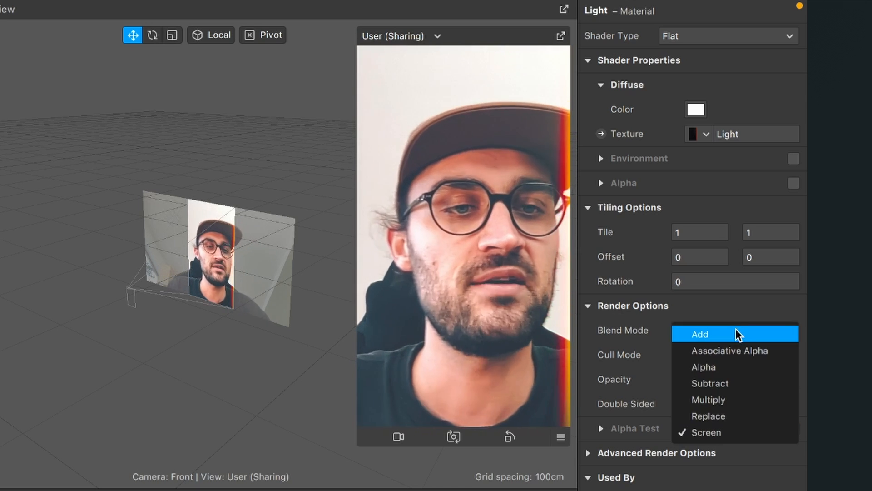
left_click(736, 335)
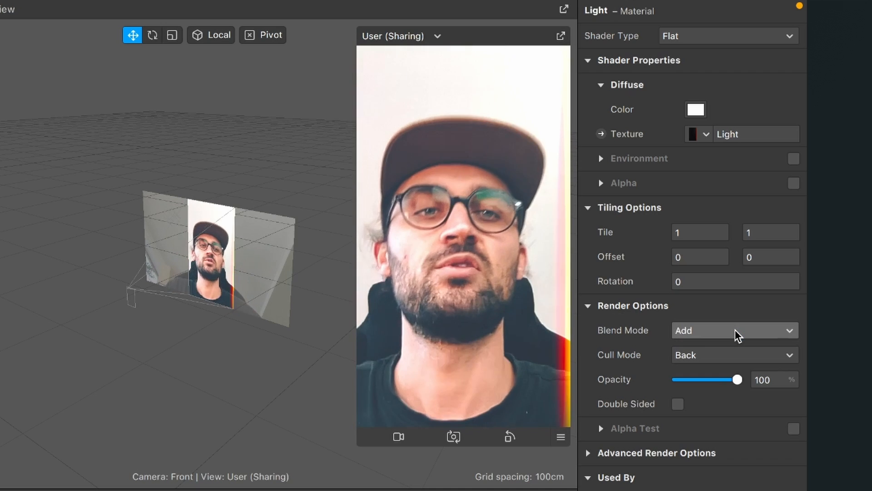
Step: Set the Light material's blend mode to Screen and its opacity to 70%
left_click(736, 335)
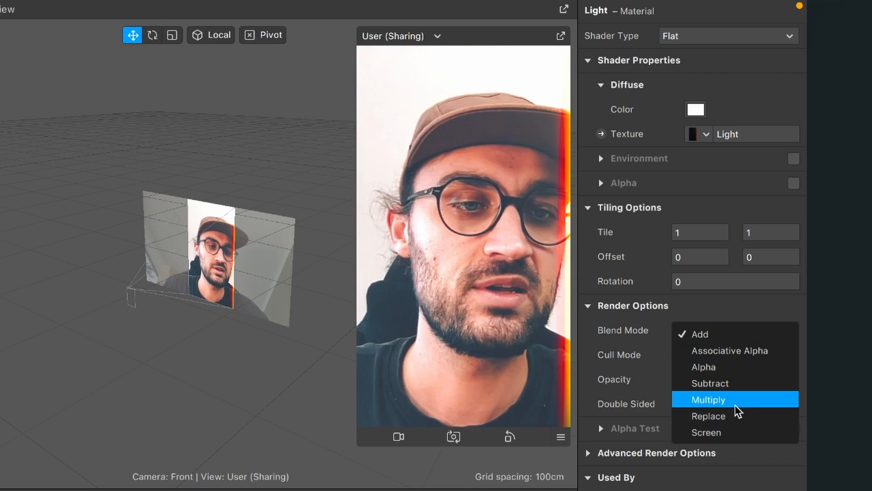
left_click(734, 433)
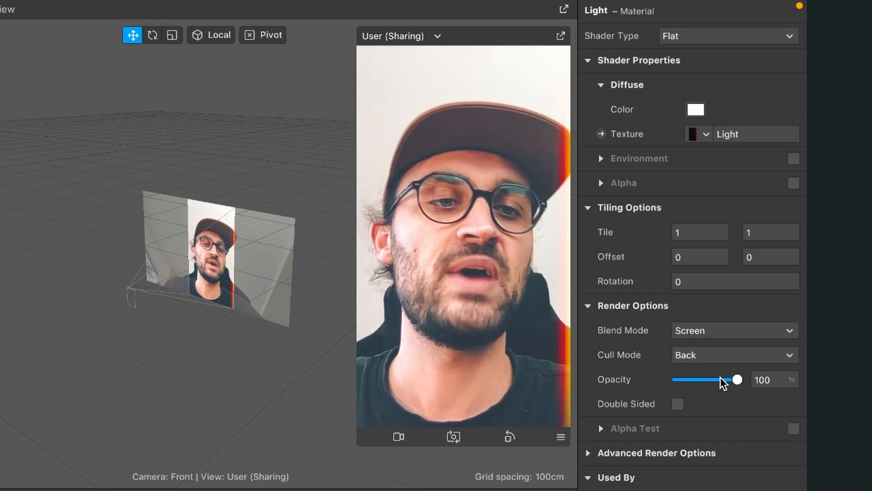
left_click_drag(740, 381, 715, 380)
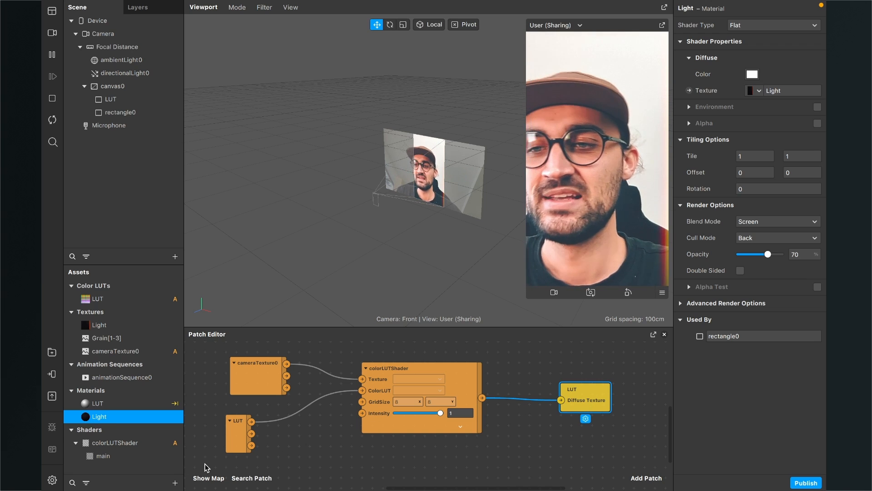
Step: Create a new material and name it Grain
left_click(175, 483)
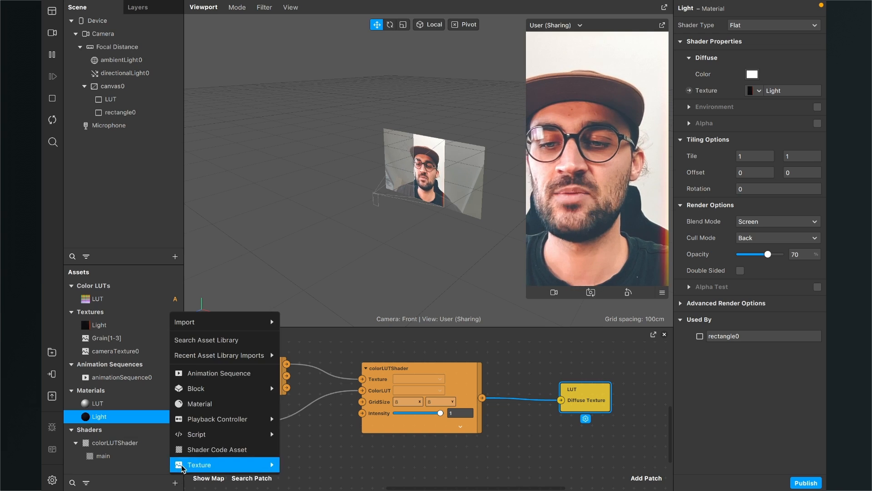
left_click(206, 405)
type("G")
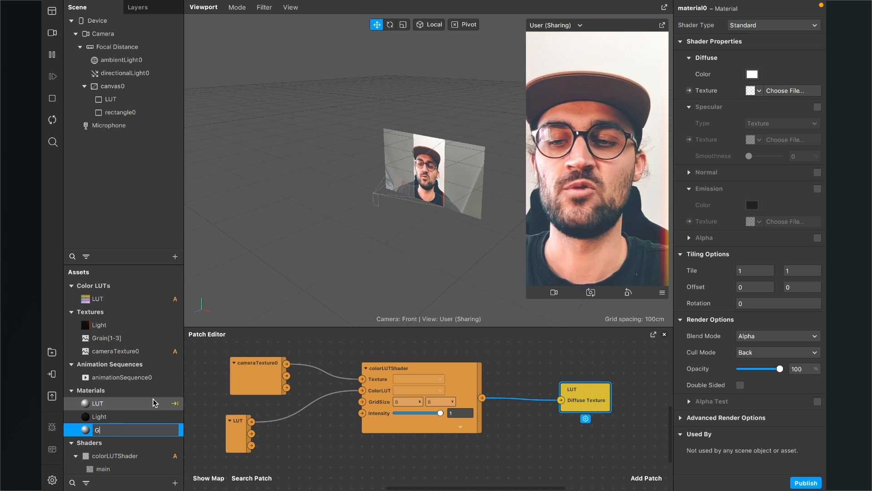
type("rain")
key("Return")
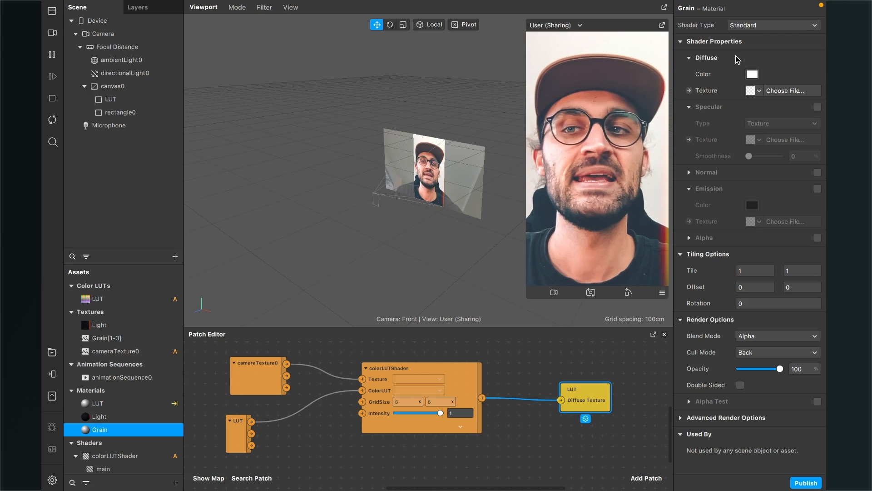
Step: Set the Grain material's shader type to Flat and its diffuse texture to animationSequence0
left_click(774, 27)
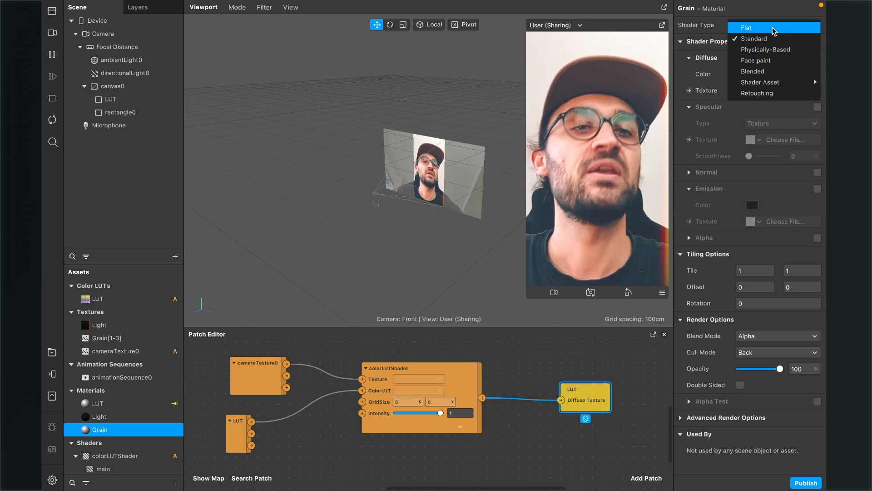
left_click(770, 28)
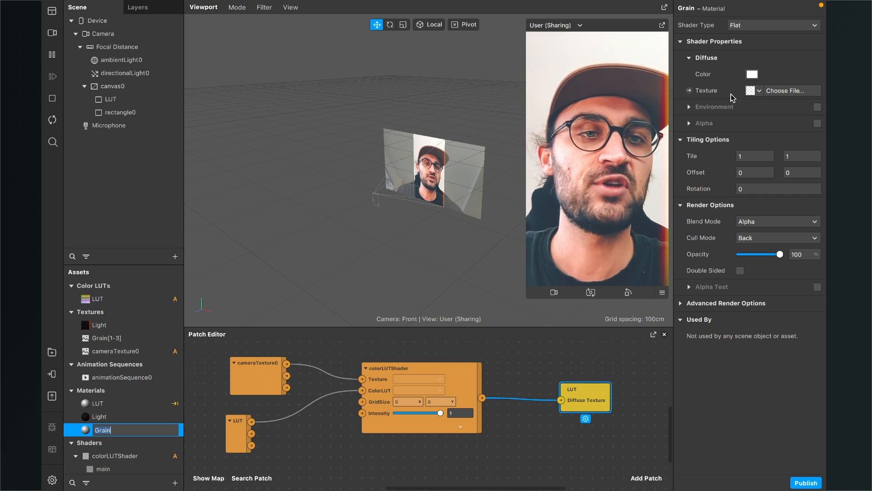
left_click(755, 90)
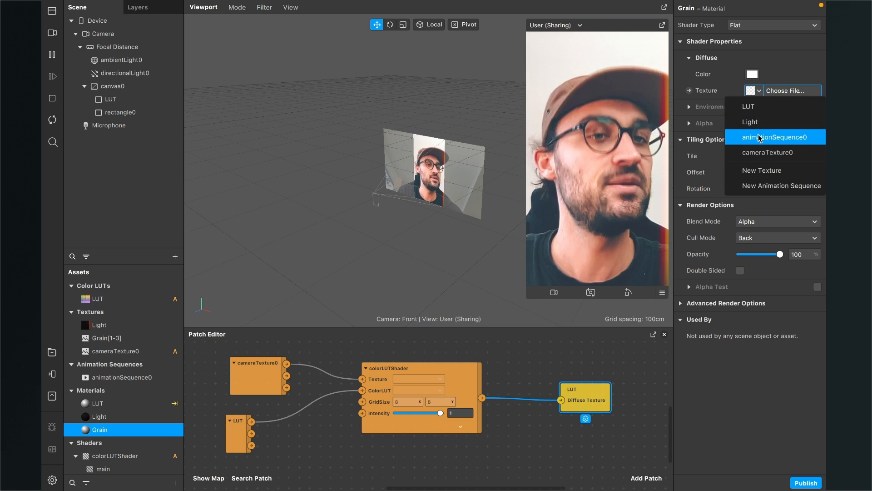
left_click(760, 137)
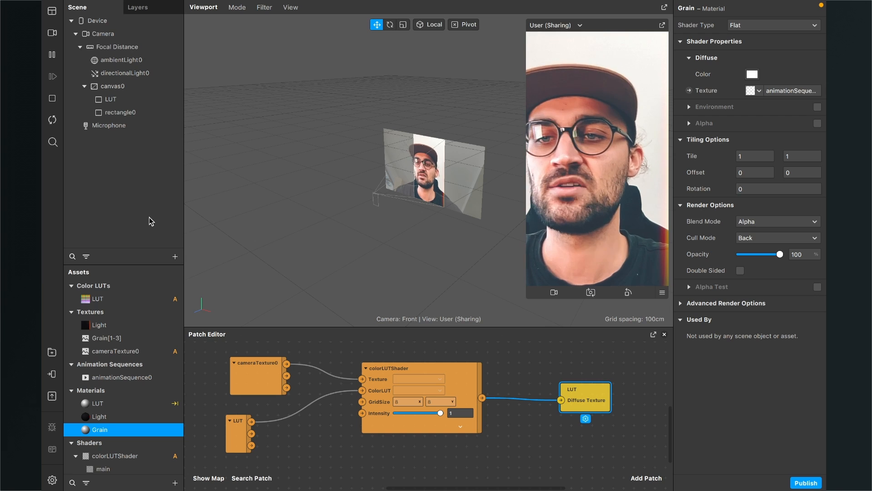
Step: Insert a third rectangle into the canvas and rename it Grain
left_click(175, 257)
type("re")
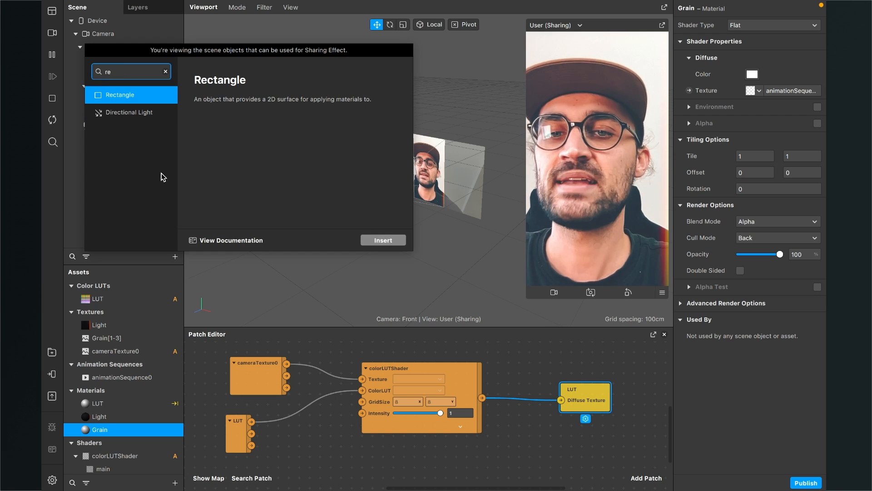
left_click(377, 242)
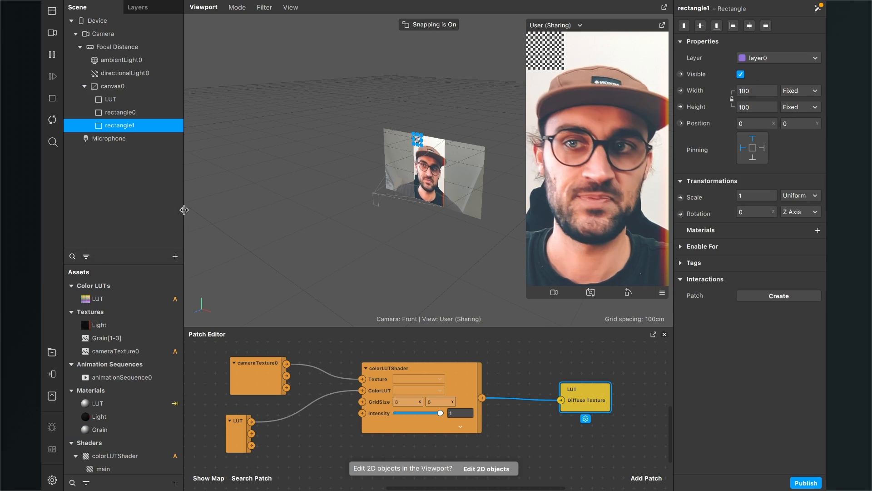
double_click(120, 126)
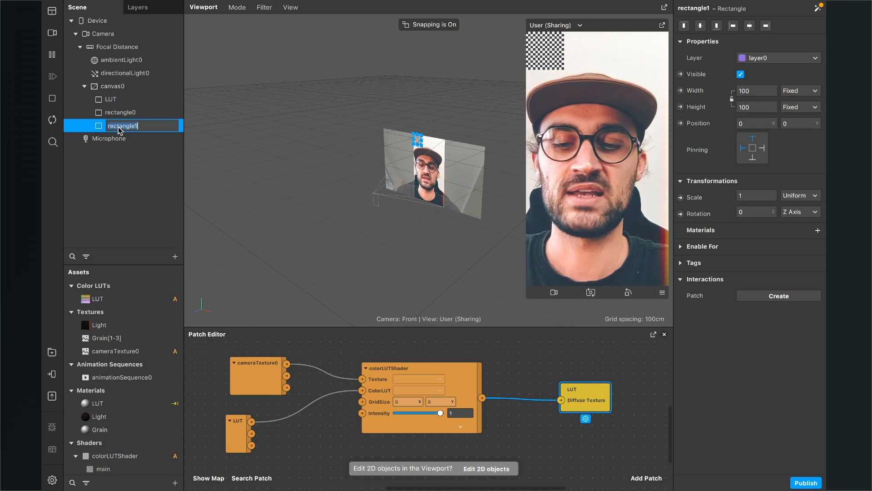
key("Return")
Step: Rename rectangle0, which carries the Light material, as Light
left_click(122, 114)
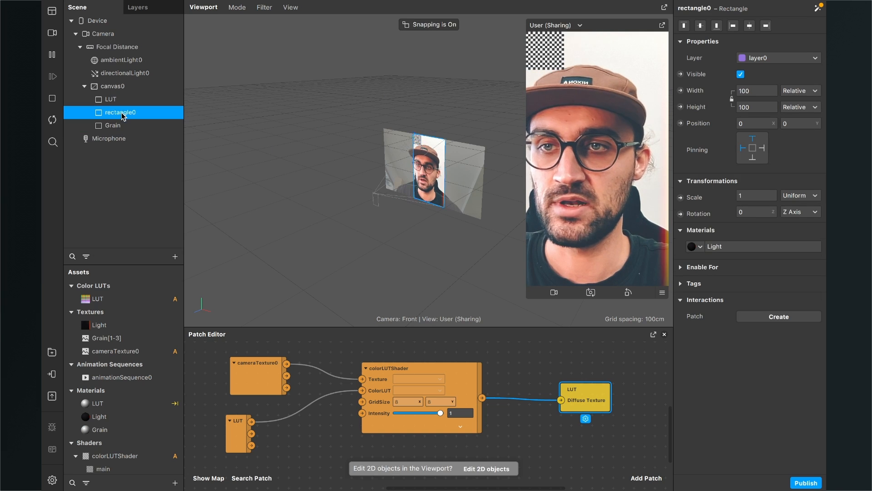
double_click(122, 114)
type("K")
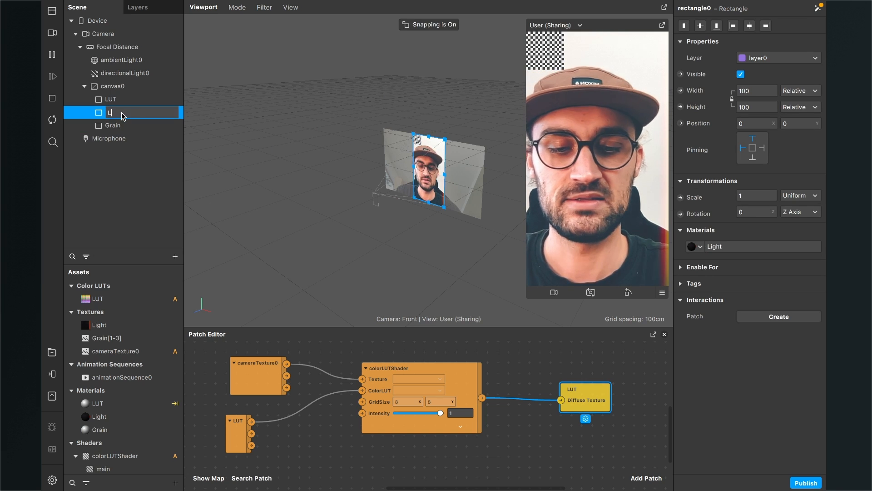
key("Return")
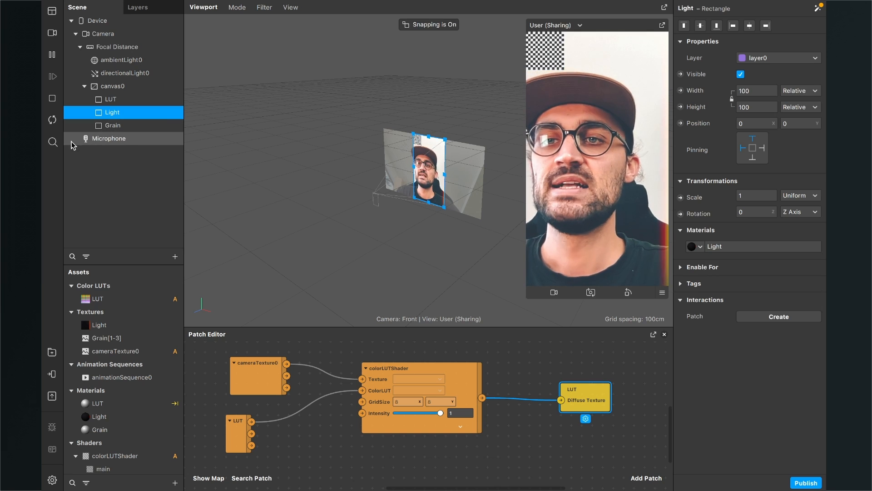
Step: Make the Grain rectangle fill the full width and height, and assign the Grain material to it
left_click(128, 130)
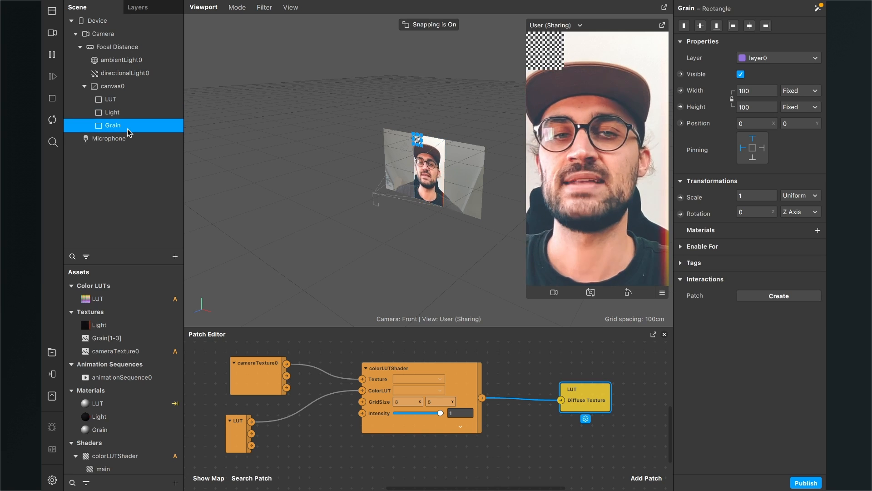
left_click(747, 89)
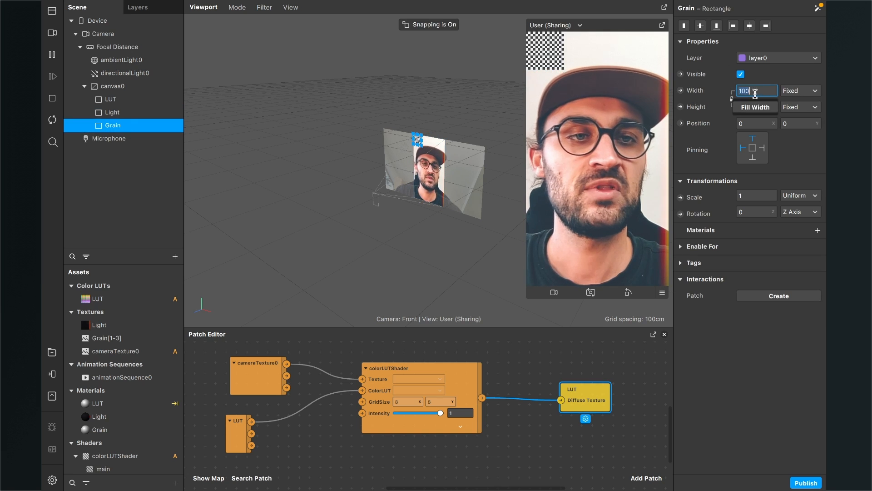
left_click(756, 107)
left_click(759, 107)
left_click(760, 122)
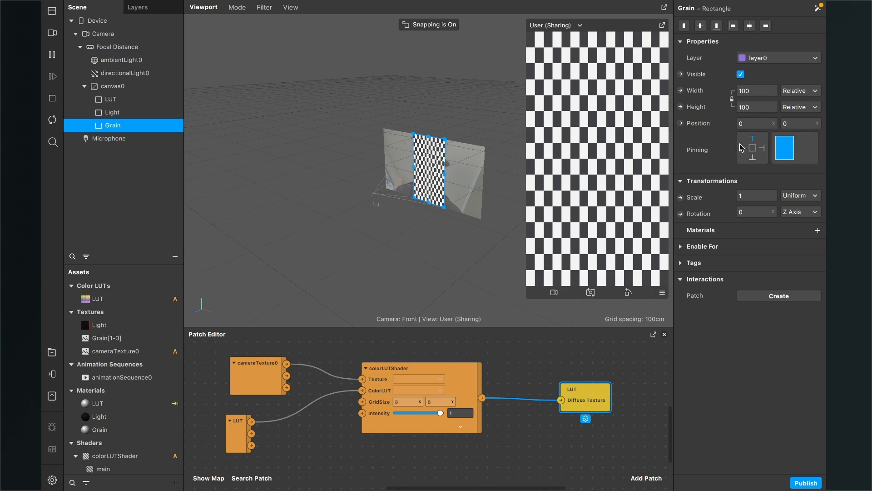
left_click(824, 229)
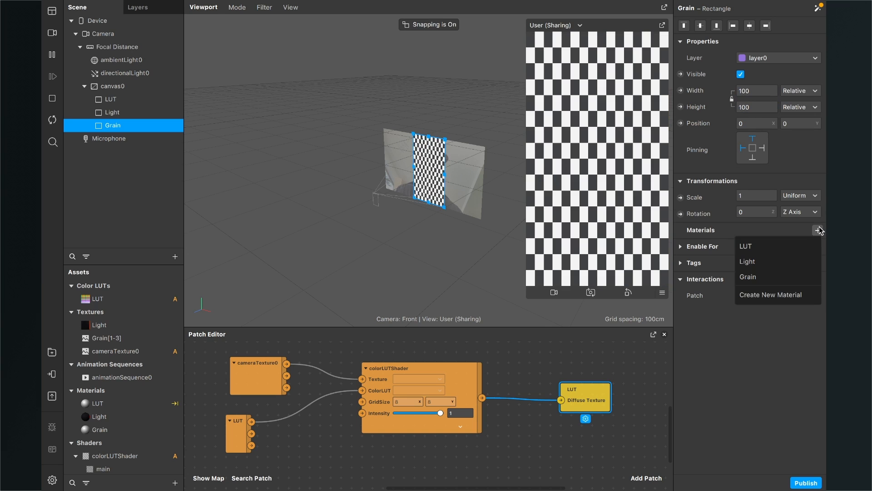
left_click(767, 277)
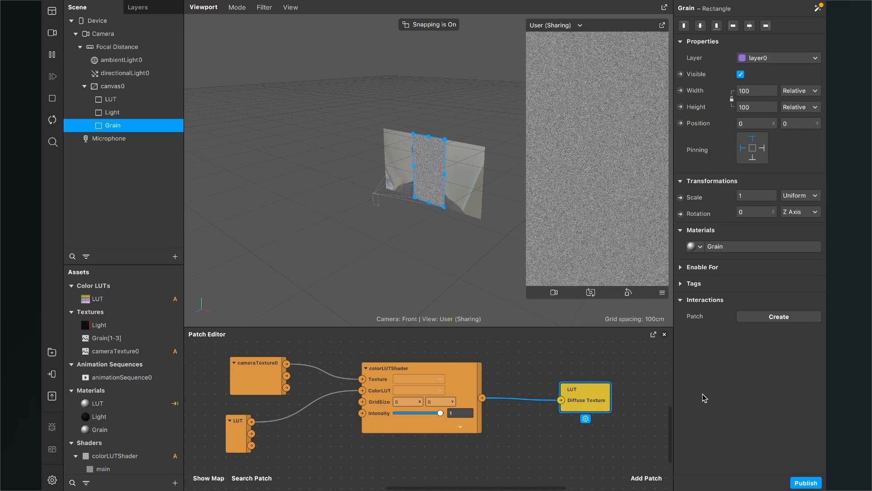
Step: Try the Multiply, Add and Screen blend modes on the Grain material to compare them
double_click(100, 430)
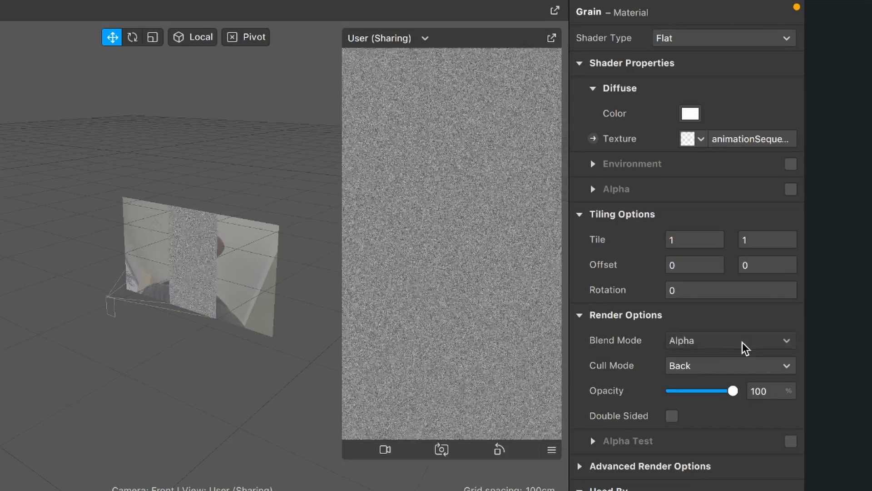
left_click(777, 254)
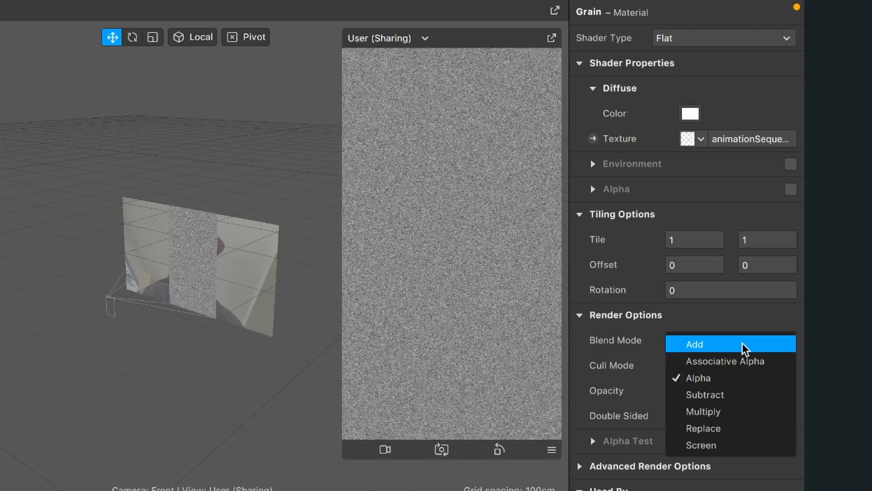
left_click(720, 411)
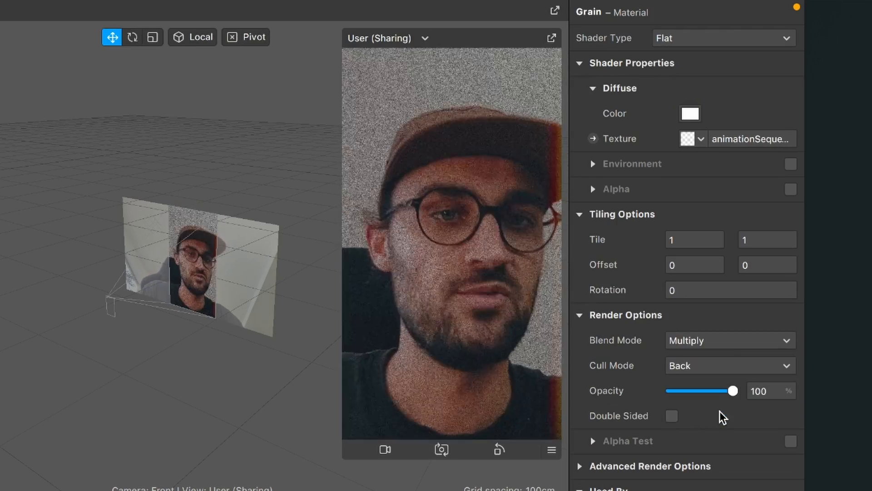
left_click(734, 347)
left_click(736, 351)
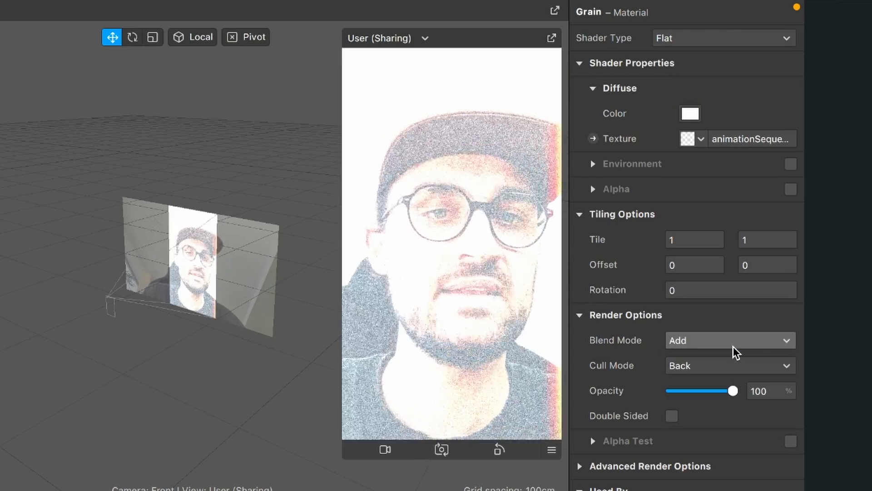
left_click(734, 350)
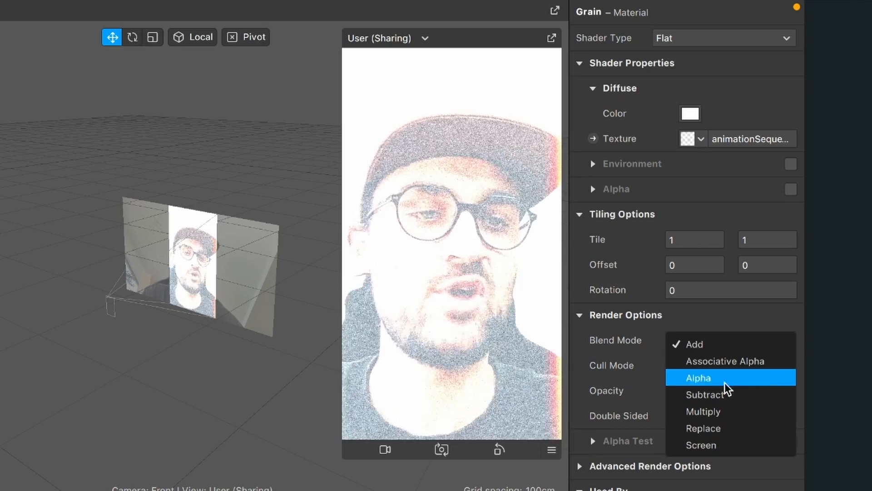
left_click(722, 445)
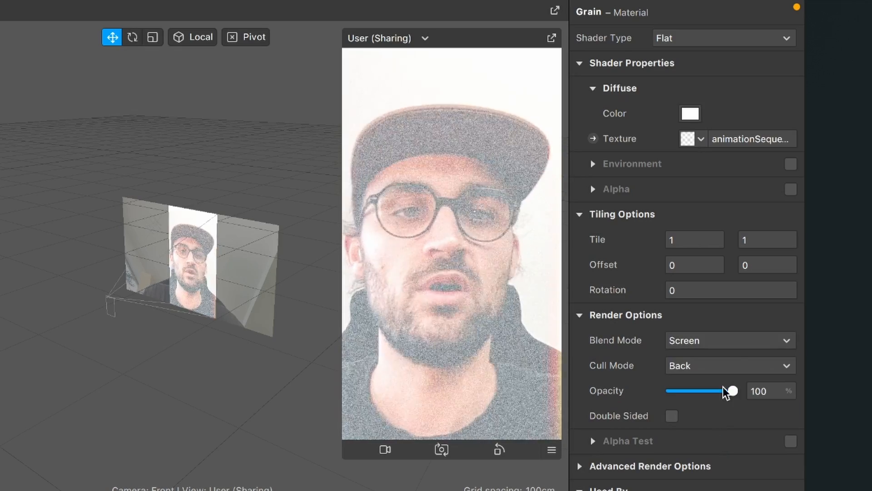
Step: Set the Grain material's blend mode to Multiply, keeping its opacity at 100%
left_click(735, 347)
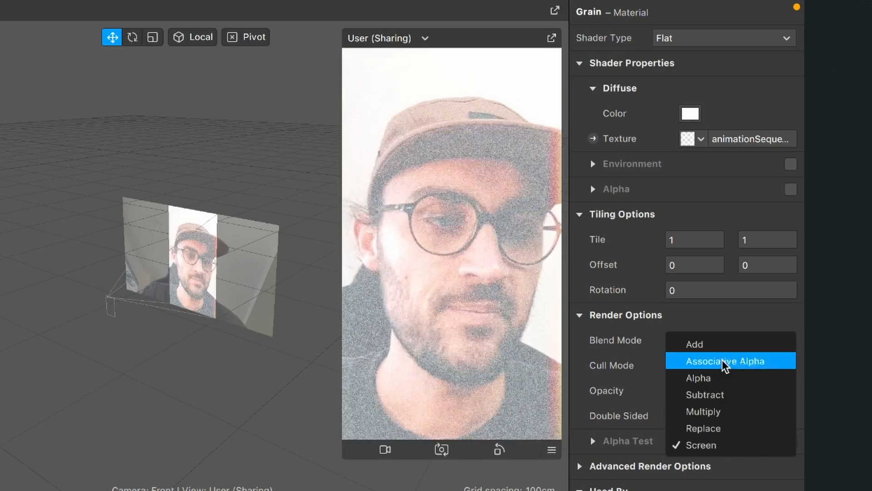
left_click(704, 412)
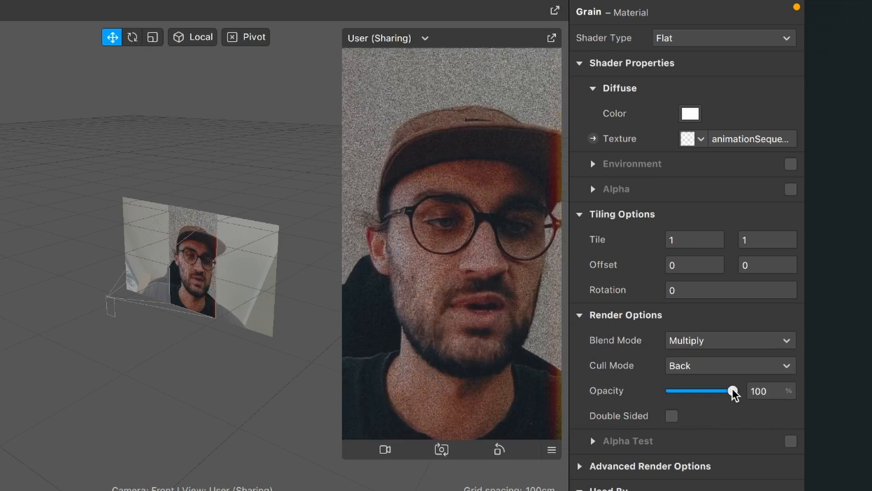
mouse_move(733, 391)
left_mouse_down()
mouse_move(684, 396)
mouse_move(733, 393)
left_mouse_up()
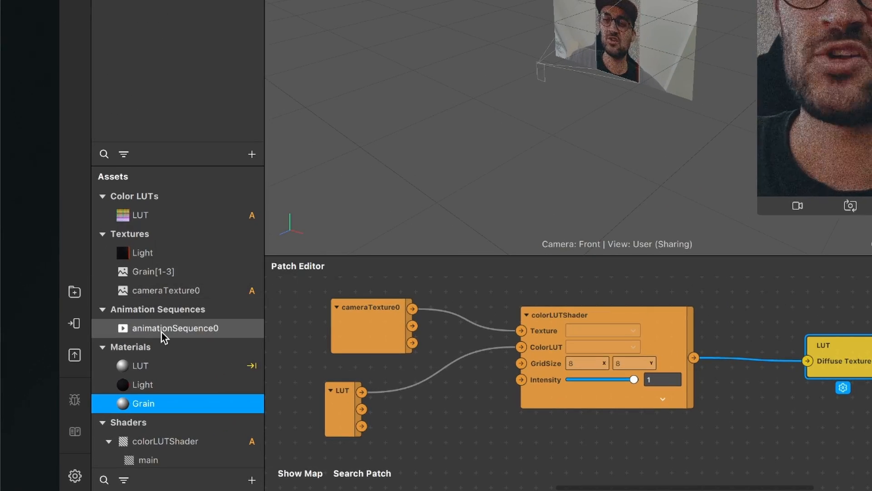
Step: Set the playback speed of animationSequence0 to 5 FPS
double_click(161, 328)
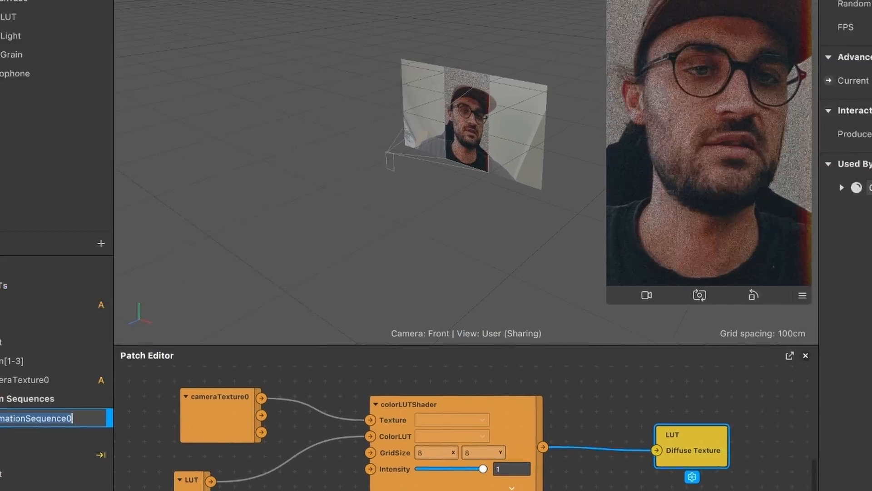
left_click(731, 150)
key("BackSpace")
type("5")
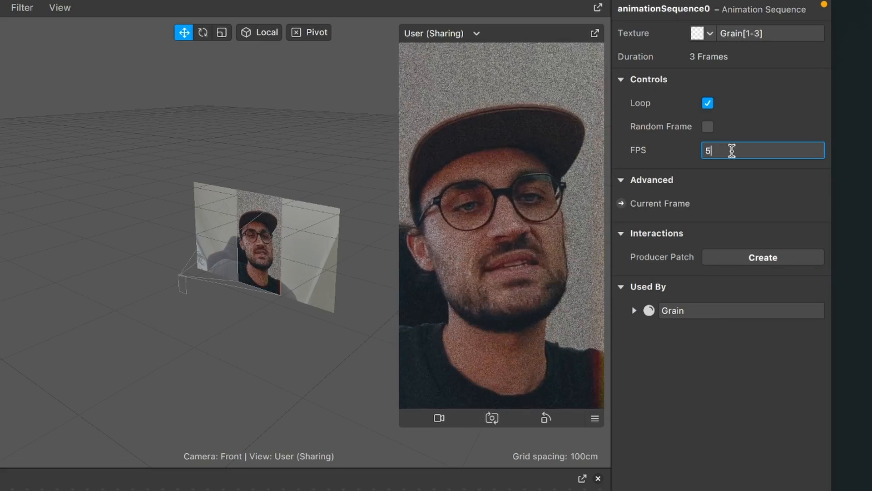
key("Return")
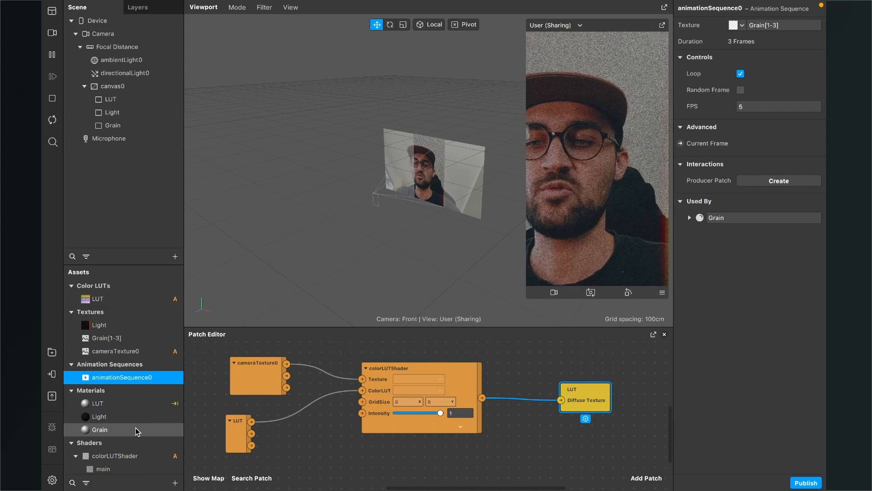
Step: Reduce the Grain material's opacity to 30%
double_click(136, 430)
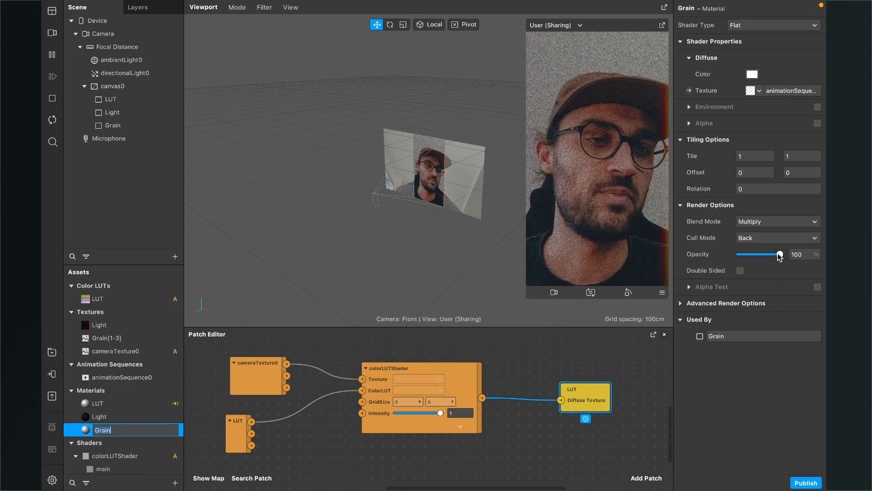
left_click_drag(780, 256, 748, 258)
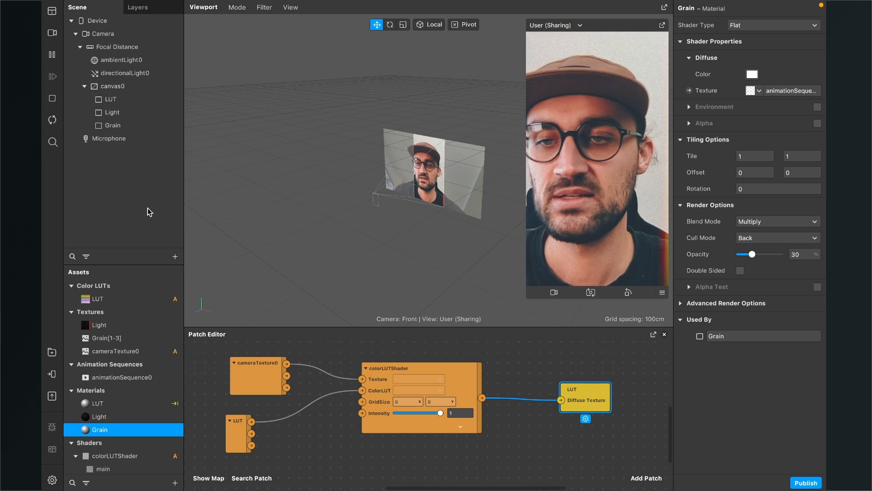
Step: Add a 2D Text object to canvas0 and set its width to fill the canvas
left_click(117, 88)
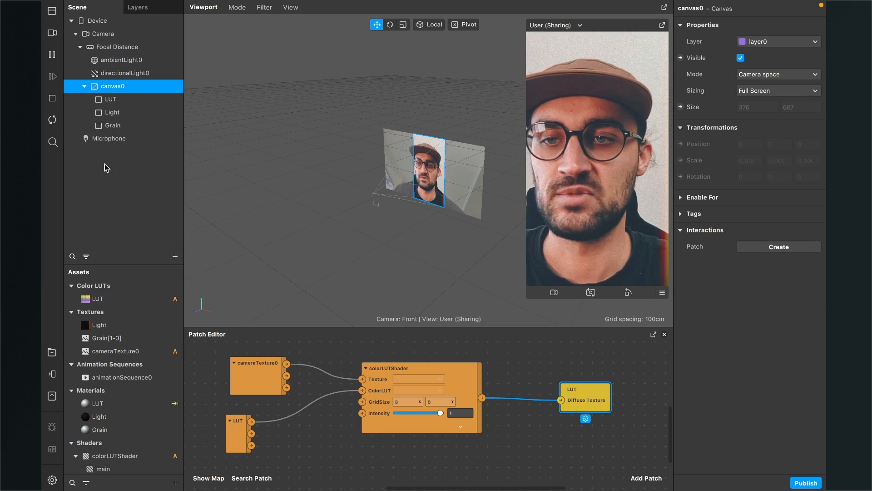
left_click(175, 257)
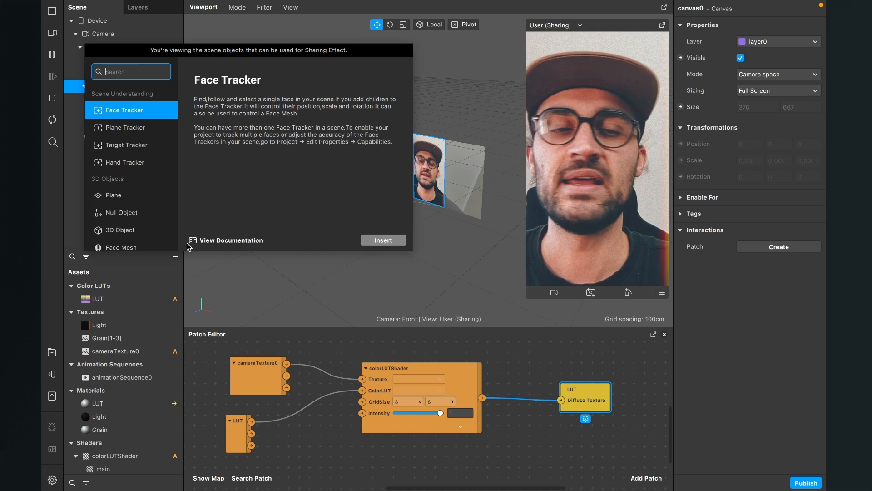
type("2D")
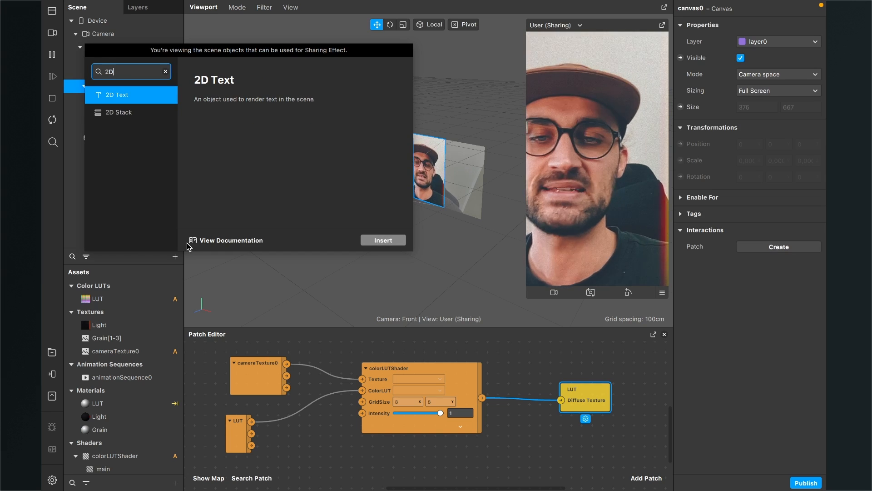
left_click(387, 240)
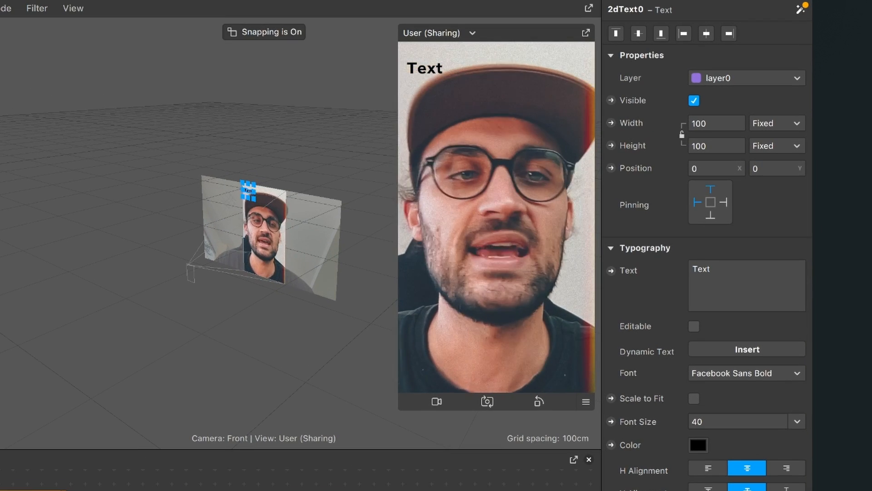
left_click(715, 124)
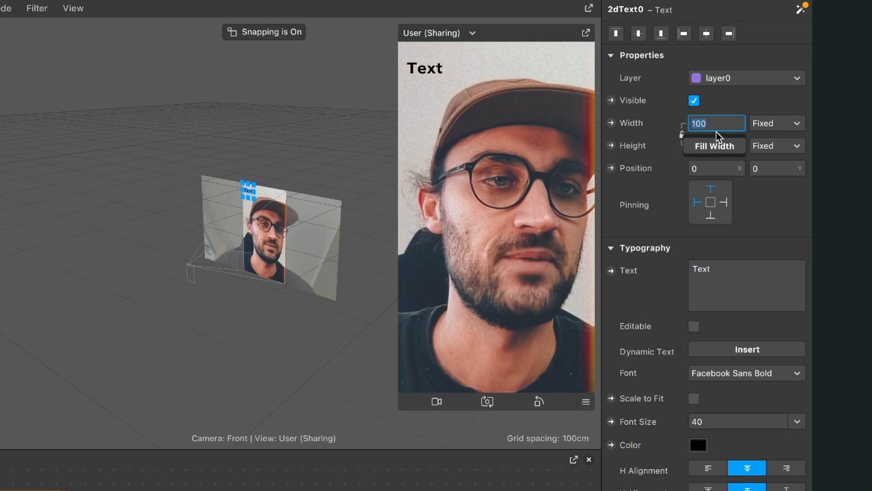
left_click(716, 145)
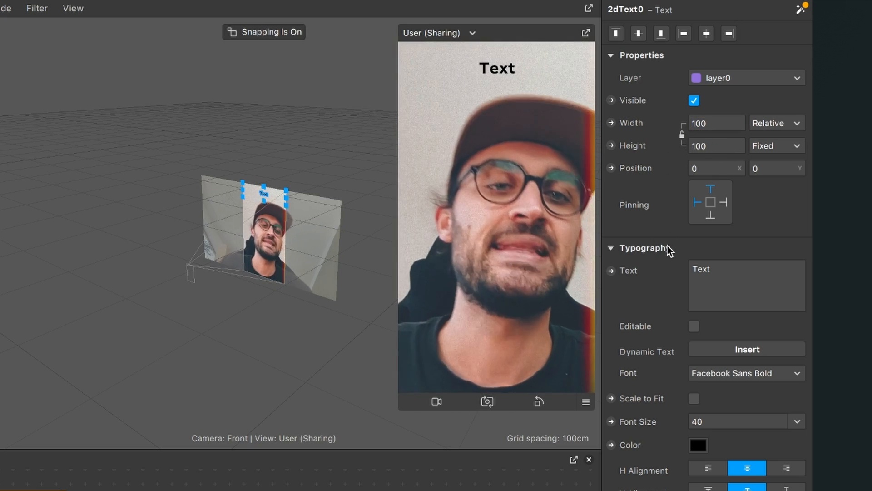
Step: Replace the placeholder content of 2dText0 with the dynamic text Time (Short)
left_click(736, 266)
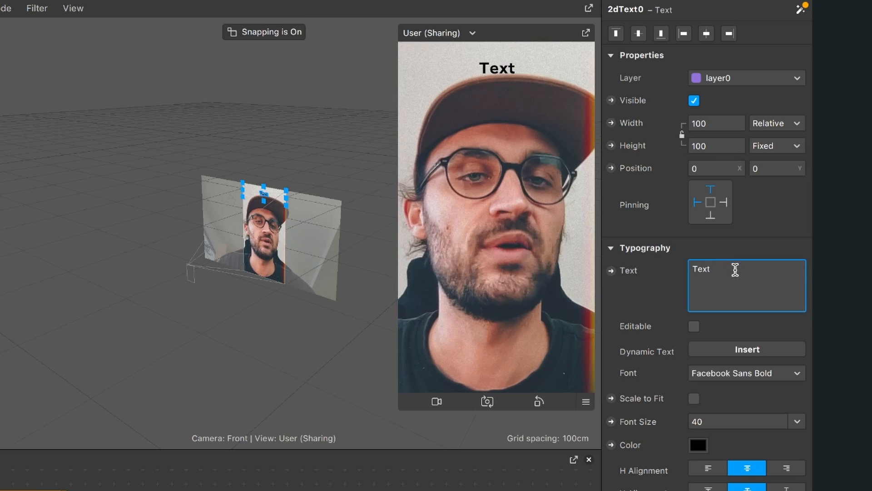
left_click_drag(734, 269, 664, 277)
left_click(757, 278)
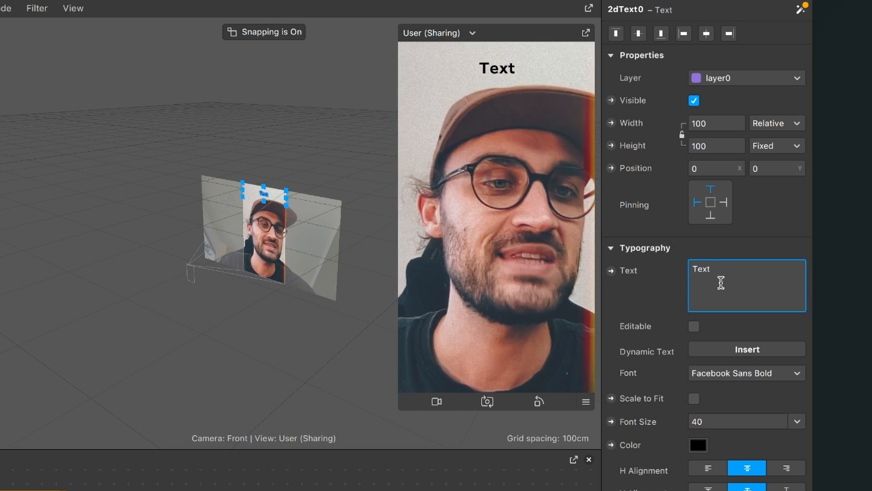
key("BackSpace")
key("BackSpace")
key("BackSpace")
key("BackSpace")
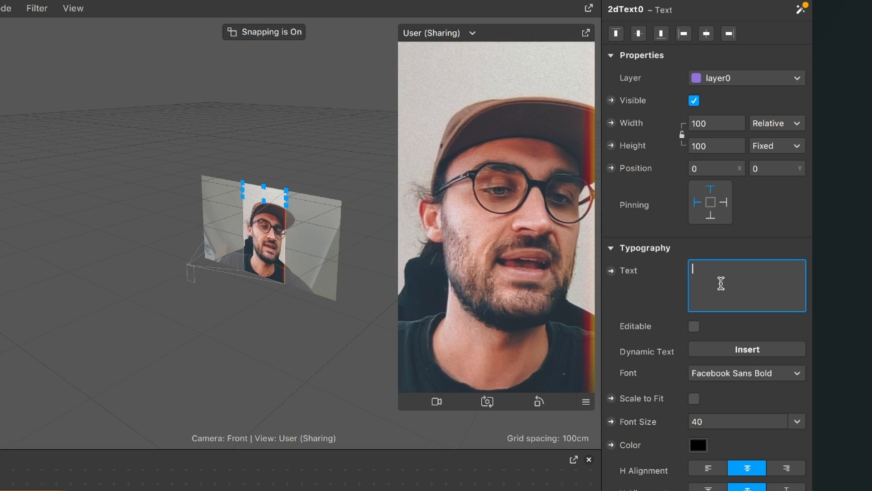
left_click(709, 351)
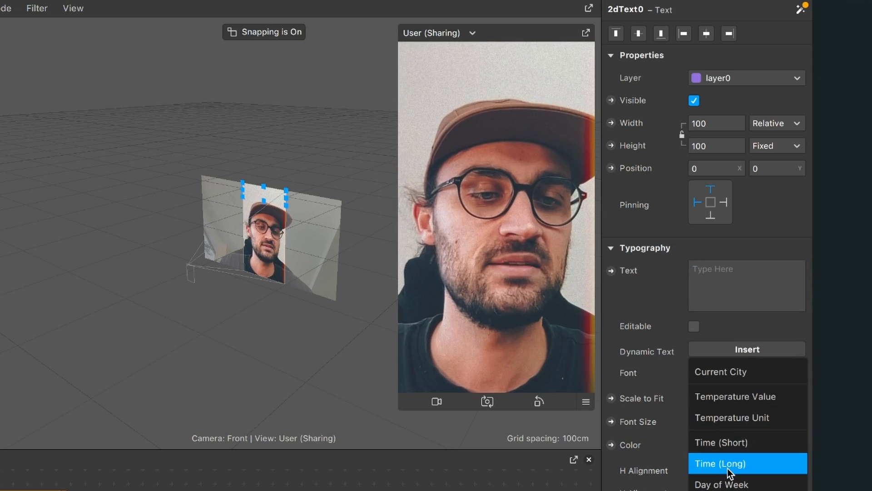
left_click(738, 444)
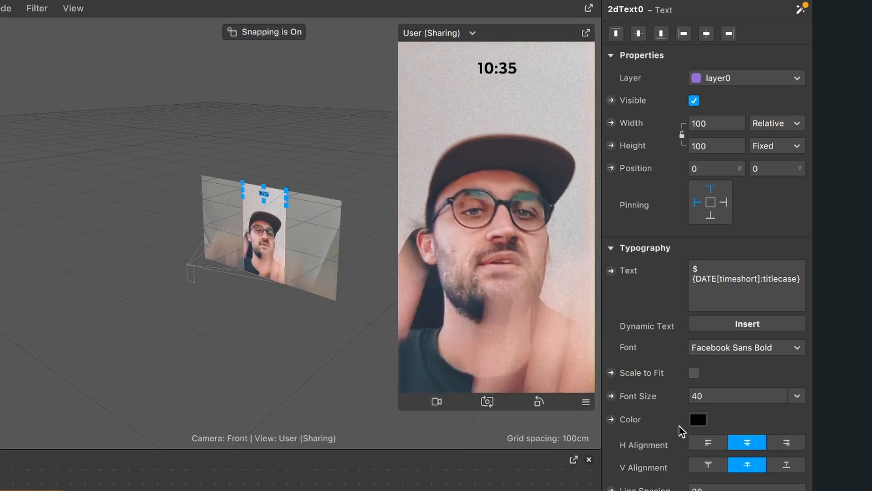
Step: Append the dynamic text Date (Short) after the time, separated by a spaced dash, and set the font size to 20
left_click(803, 282)
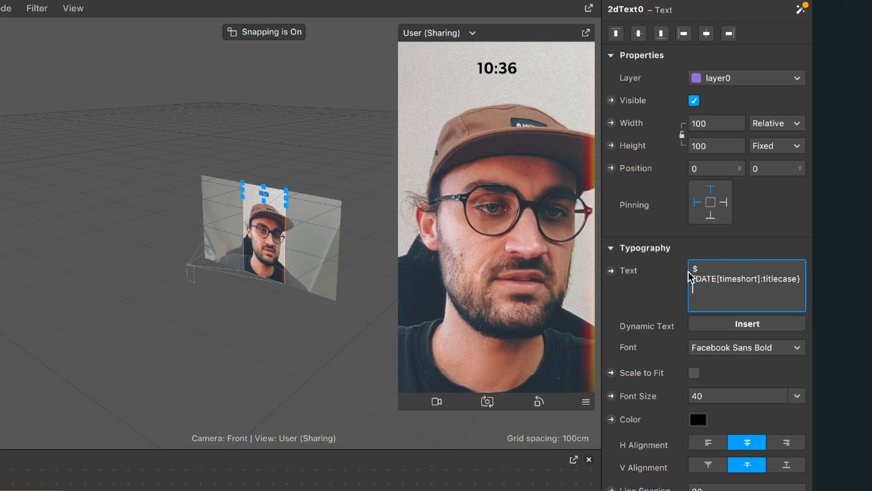
left_click(736, 327)
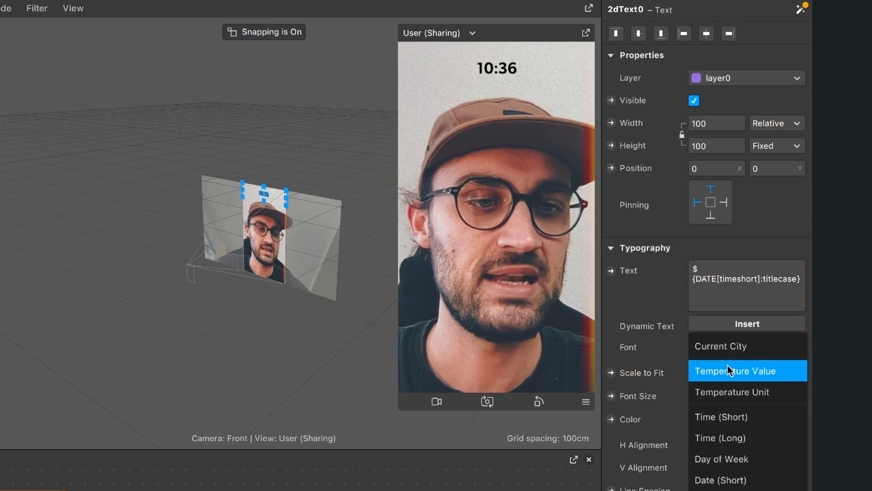
left_click(726, 481)
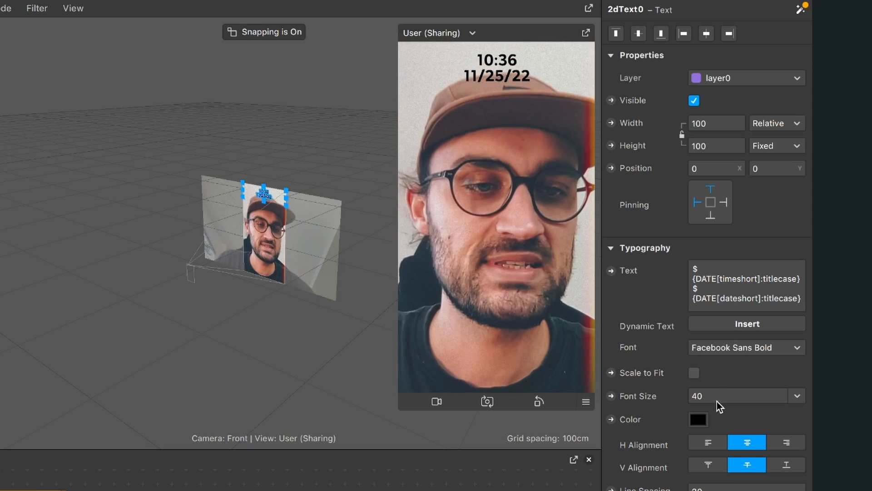
left_click(716, 396)
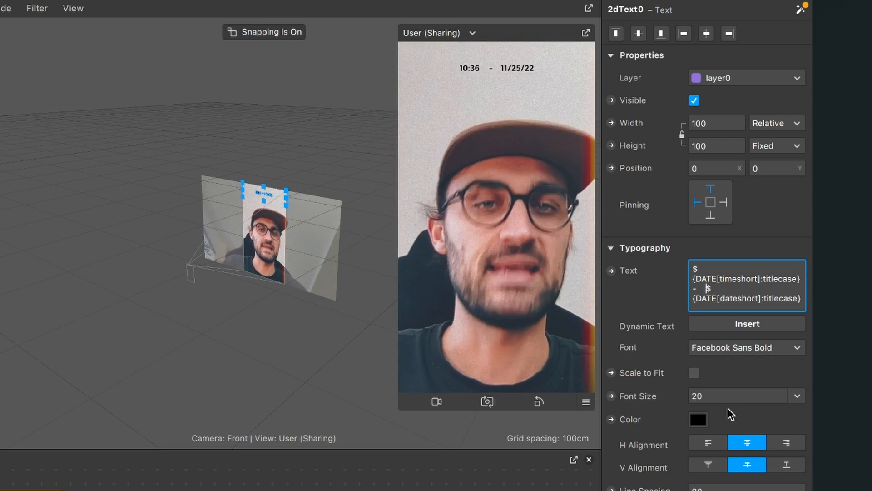
Step: Try dark red (hex 980000) as the text color of 2dText0 and return it to black
left_click(697, 418)
left_click_drag(318, 342, 394, 343)
left_click(268, 74)
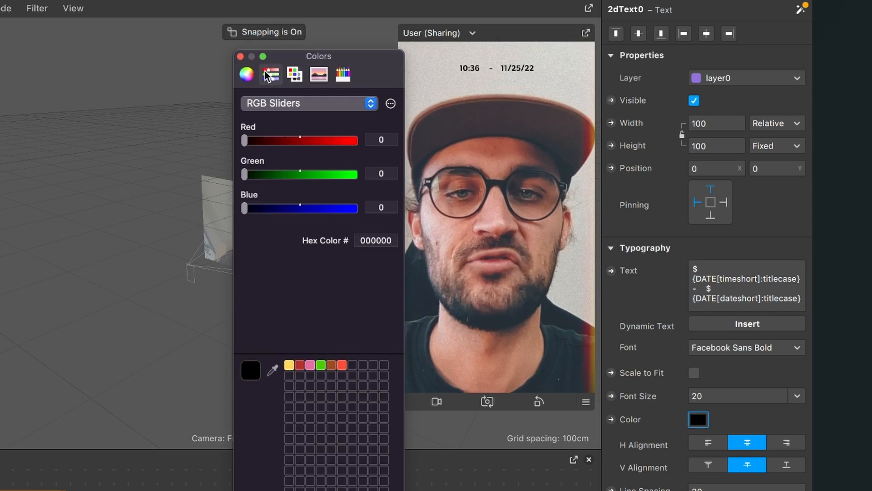
left_click(309, 143)
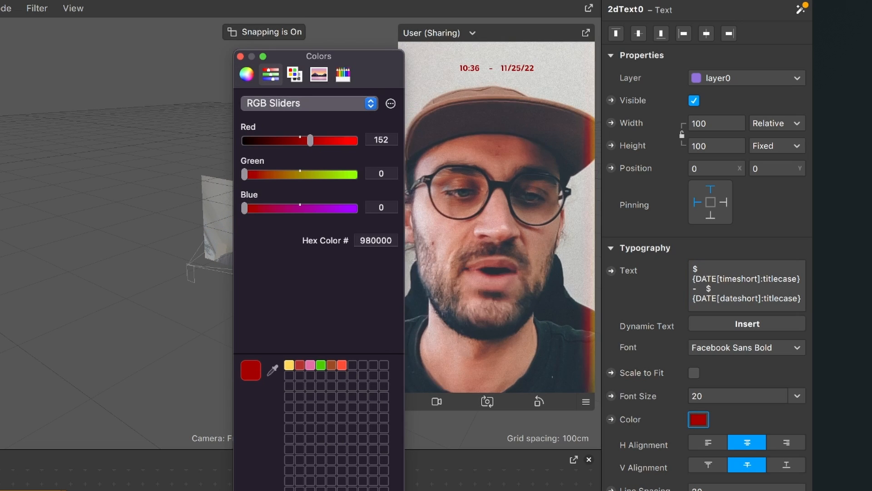
left_click(246, 73)
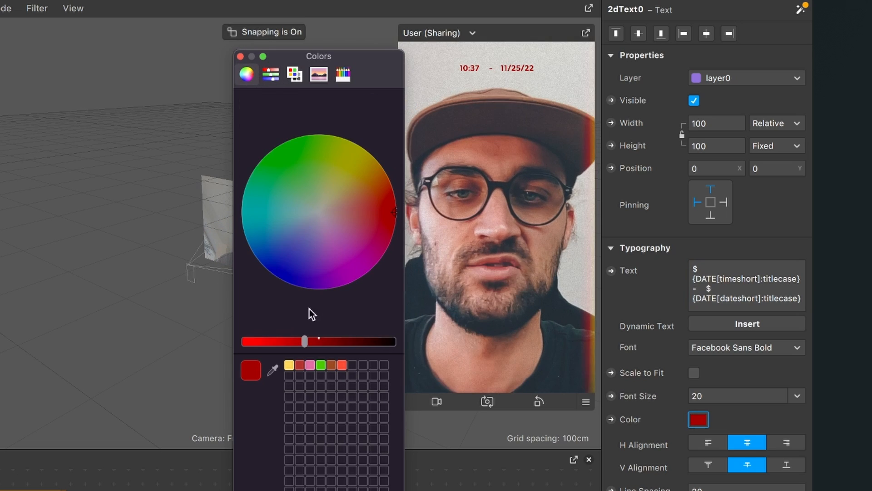
left_click(393, 342)
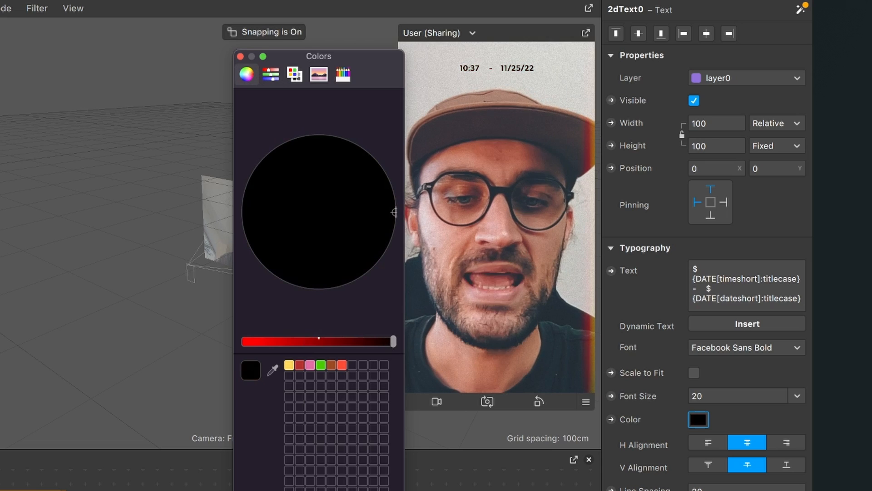
key("super+w")
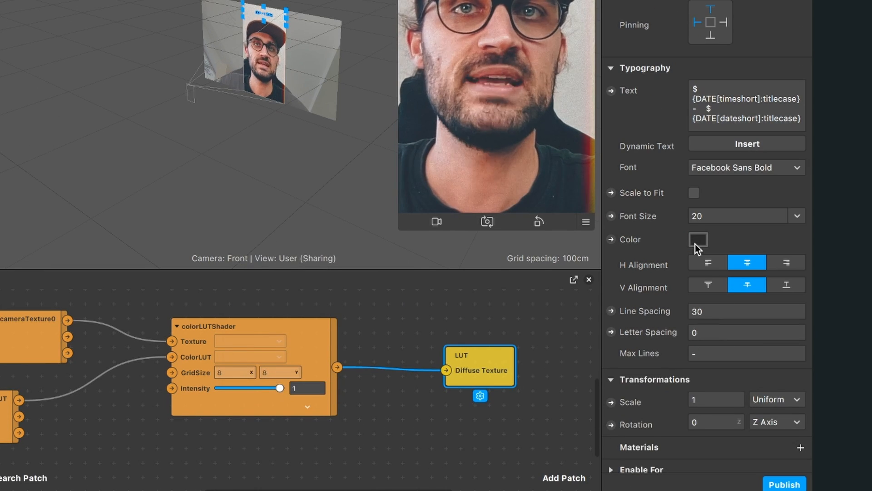
Step: Create a new material for 2dText0 and rename it Text
scroll(695, 423, "down", 3)
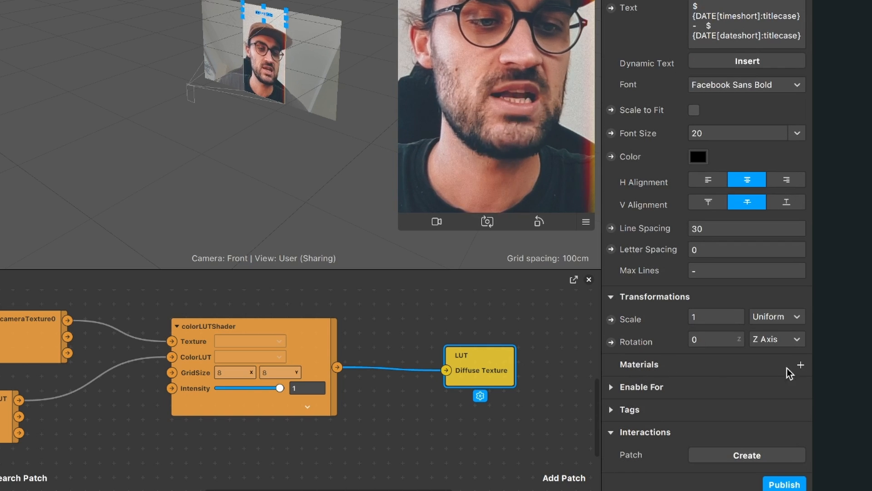
left_click(802, 366)
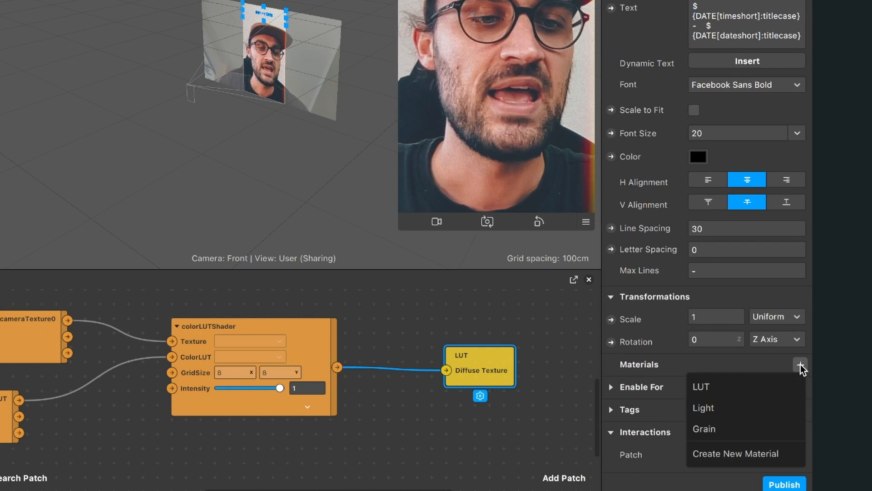
left_click(743, 454)
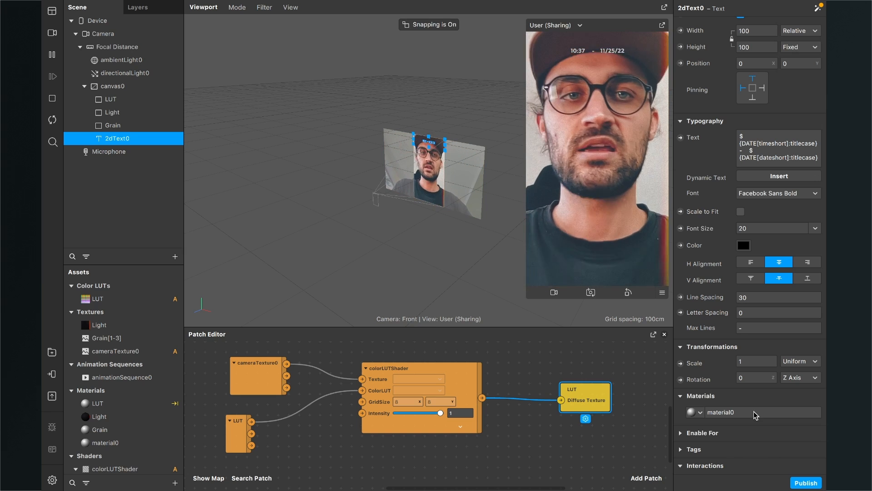
left_click(108, 445)
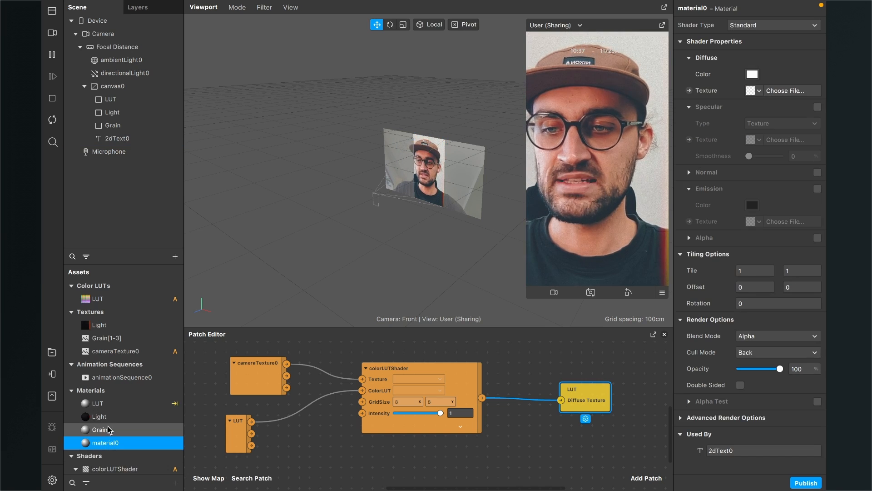
key("Return")
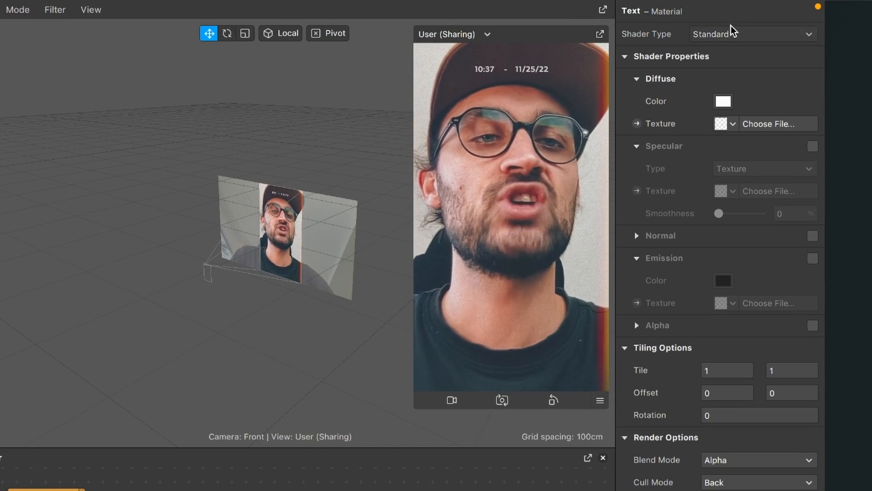
Step: Set the Text material's shader type to Flat and its diffuse color to orange
left_click(755, 26)
left_click(722, 37)
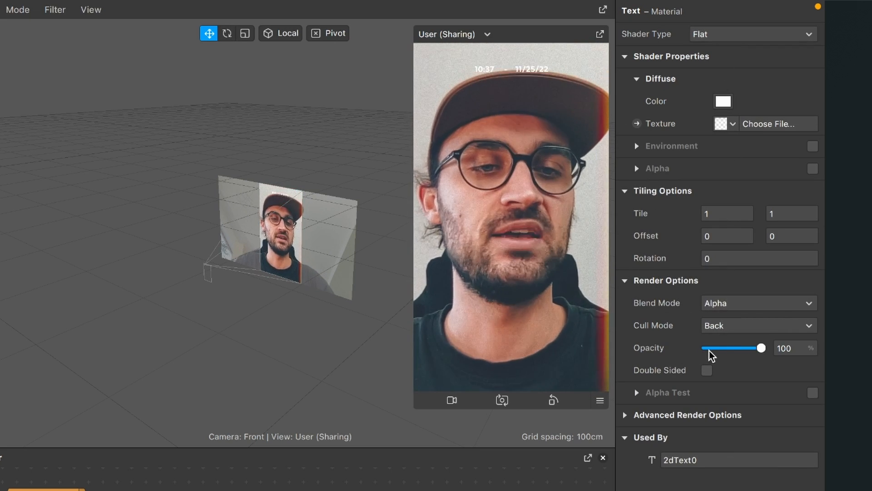
left_click(723, 102)
left_click(403, 216)
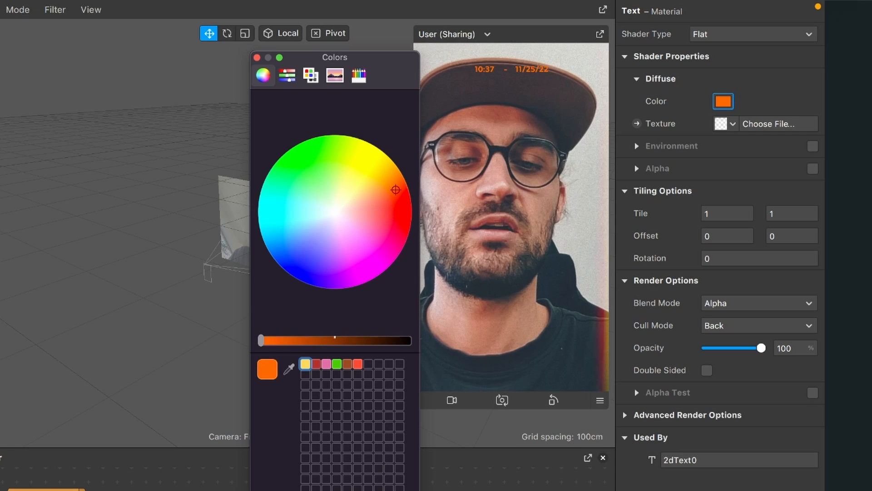
key("super+w")
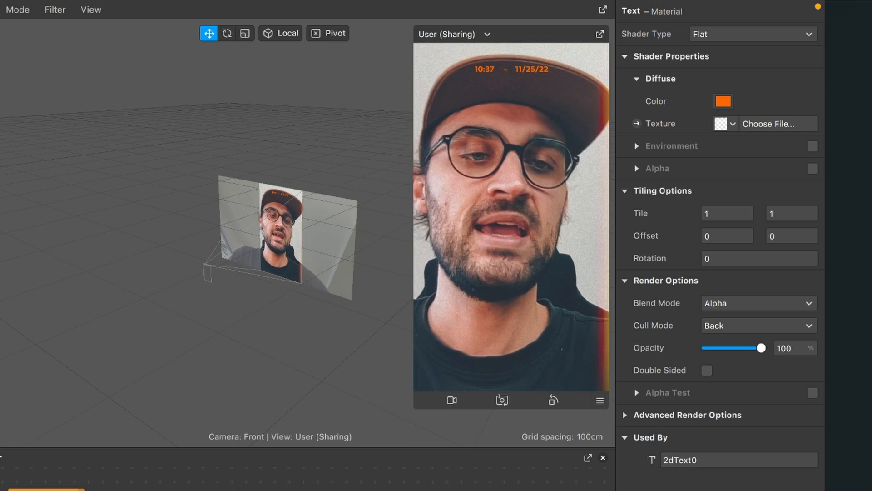
Step: Try the Add blend mode on the Text material, settle on Screen, and set its opacity to 55%
left_click(740, 302)
left_click(740, 305)
left_click(740, 307)
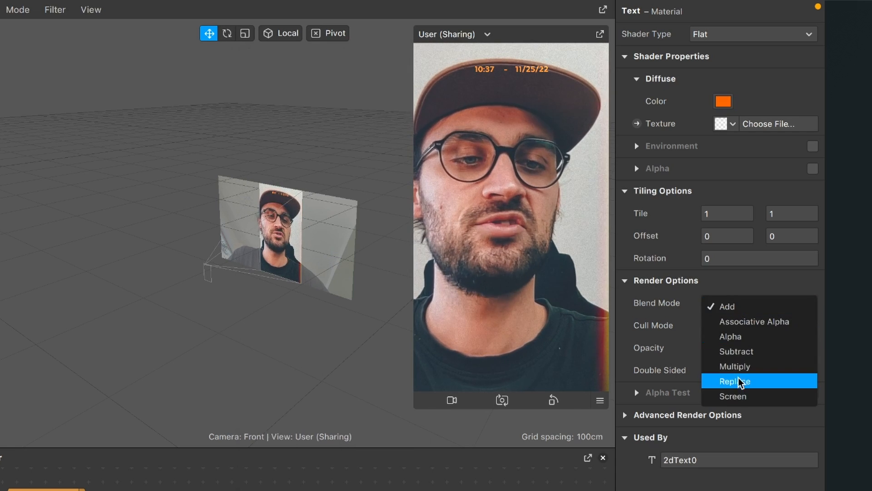
left_click(742, 396)
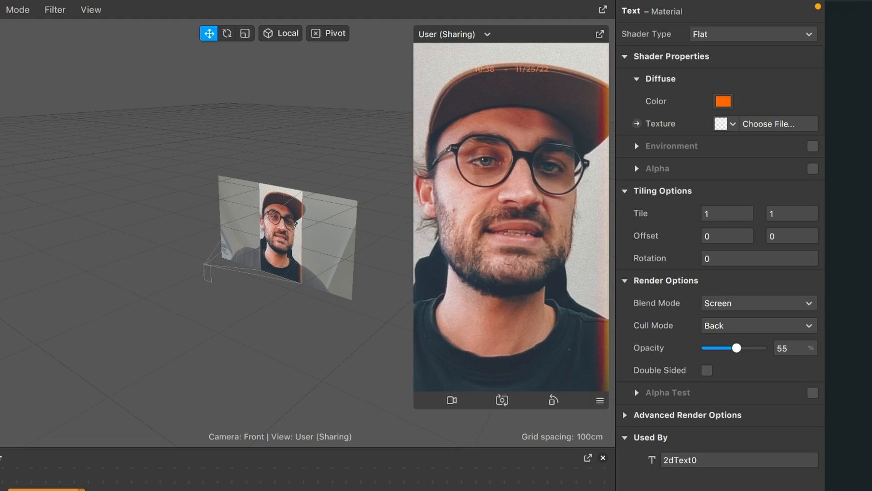
Step: Set the font size of 2dText0 to 30 and move the text down to about Y 349 in the 2D view
left_click(681, 459)
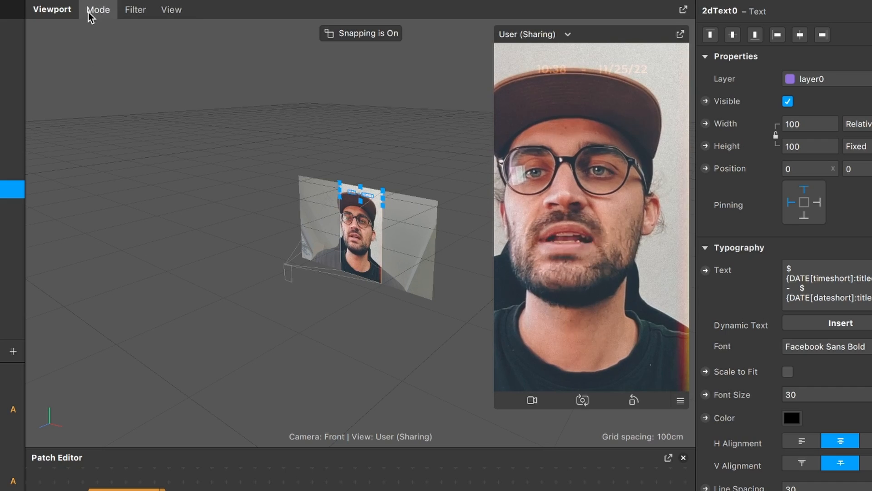
left_click(92, 13)
left_click(103, 55)
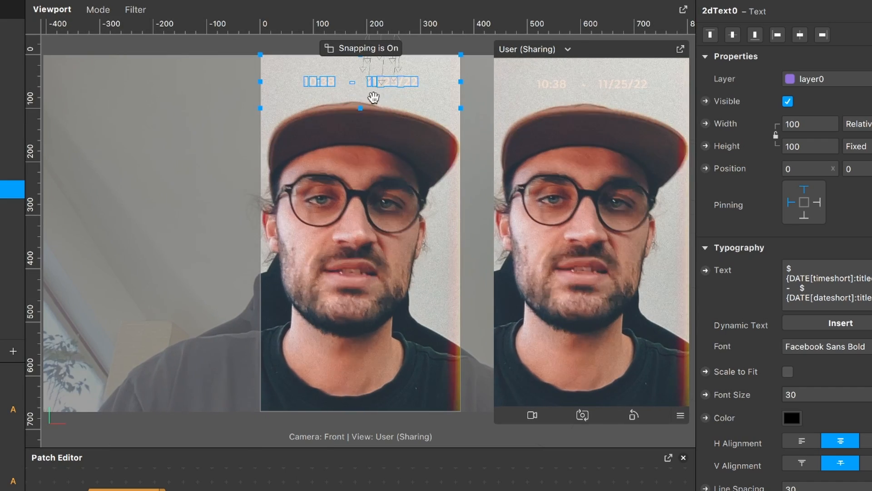
left_click_drag(370, 98, 375, 275)
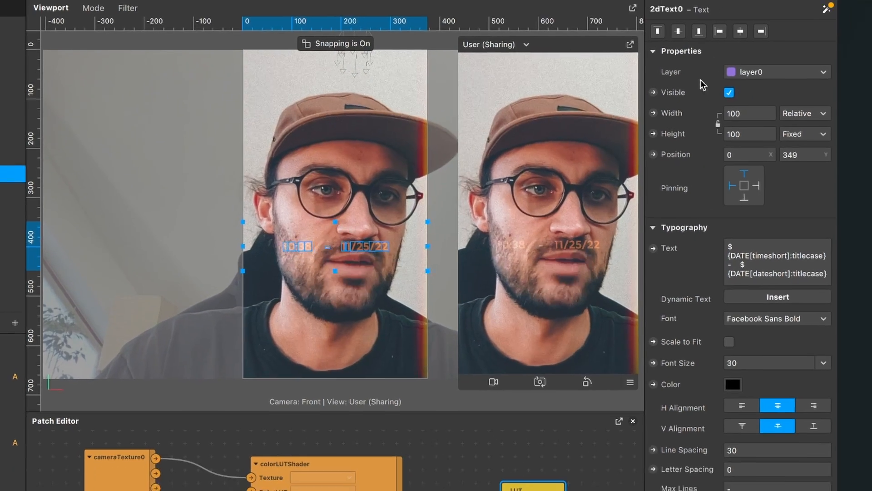
Step: Try rotating 2dText0 by 90 degrees around the Z axis
scroll(663, 259, "down", 2)
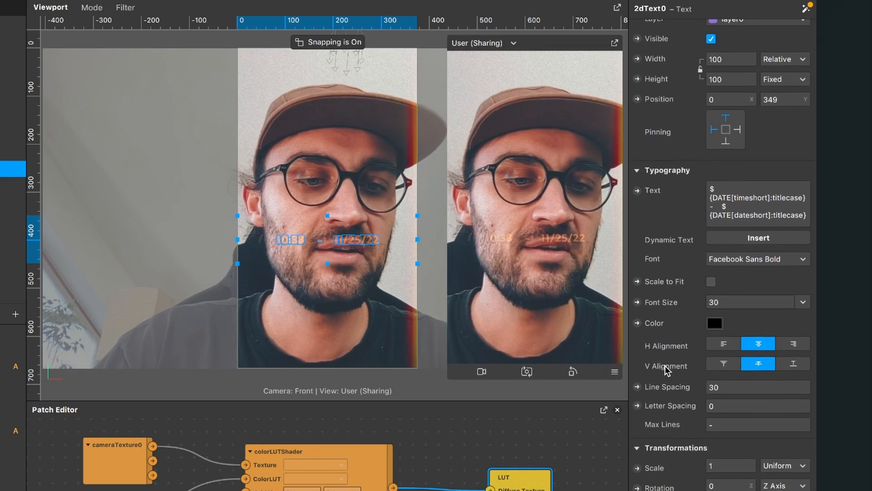
scroll(674, 445, "down", 1)
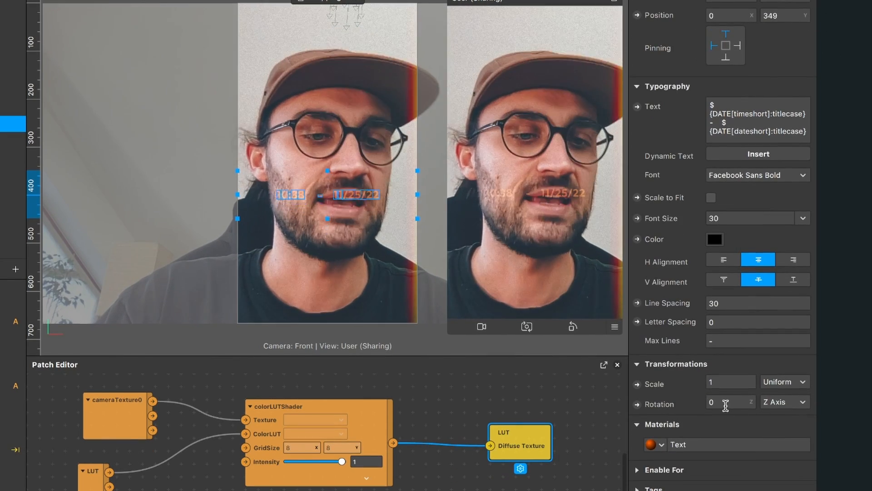
left_click(725, 402)
type("90")
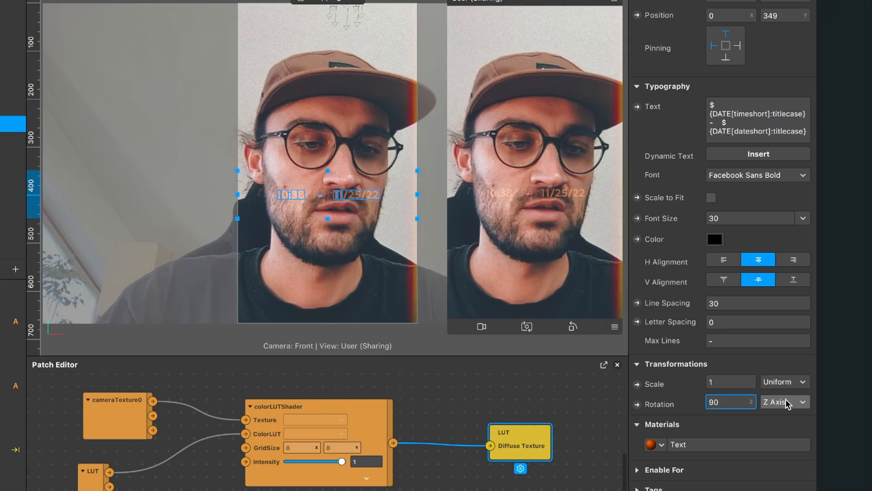
key("Return")
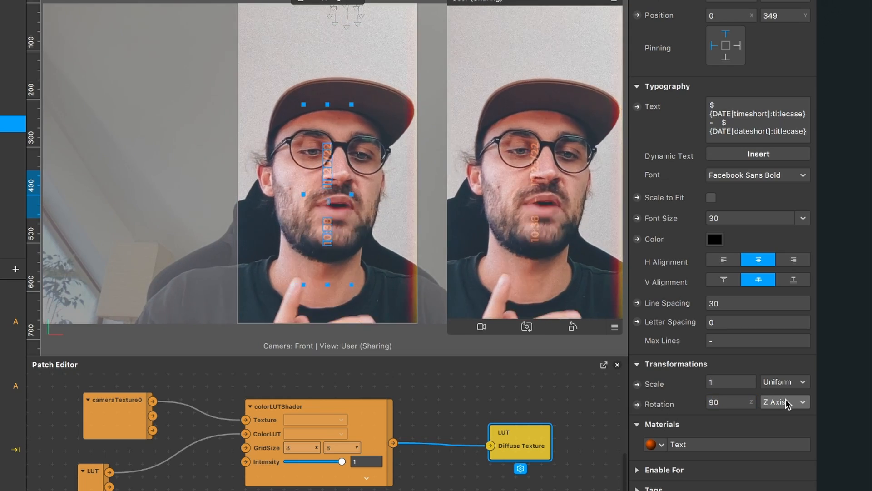
Step: Set the Z rotation of 2dText0 to -90 and move it to the canvas's lower-left area, about X -137, Y 459
left_click(715, 403)
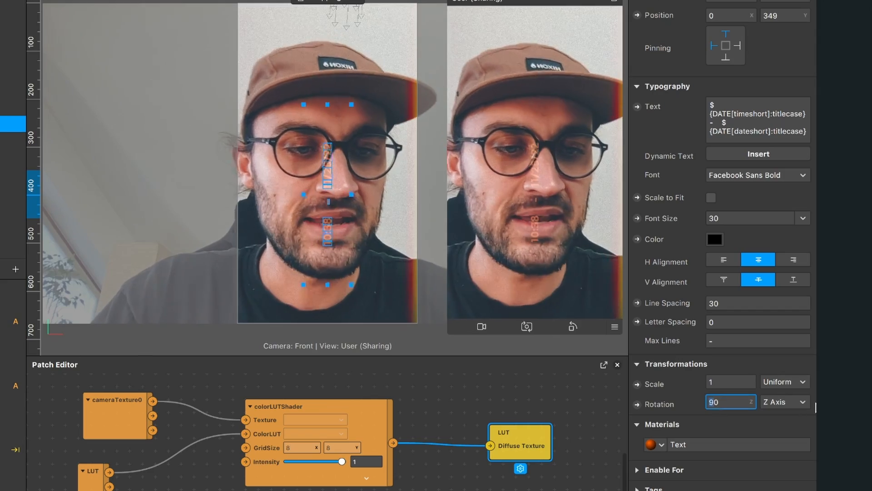
type("-")
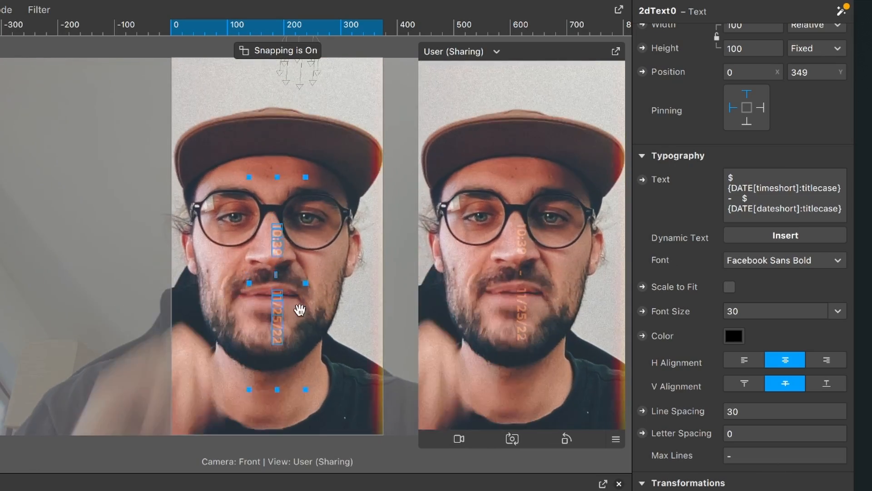
left_click_drag(282, 315, 204, 376)
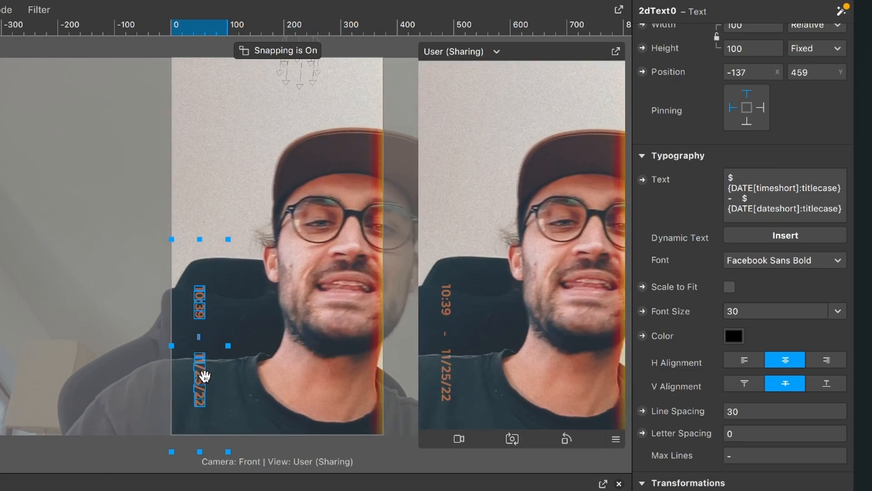